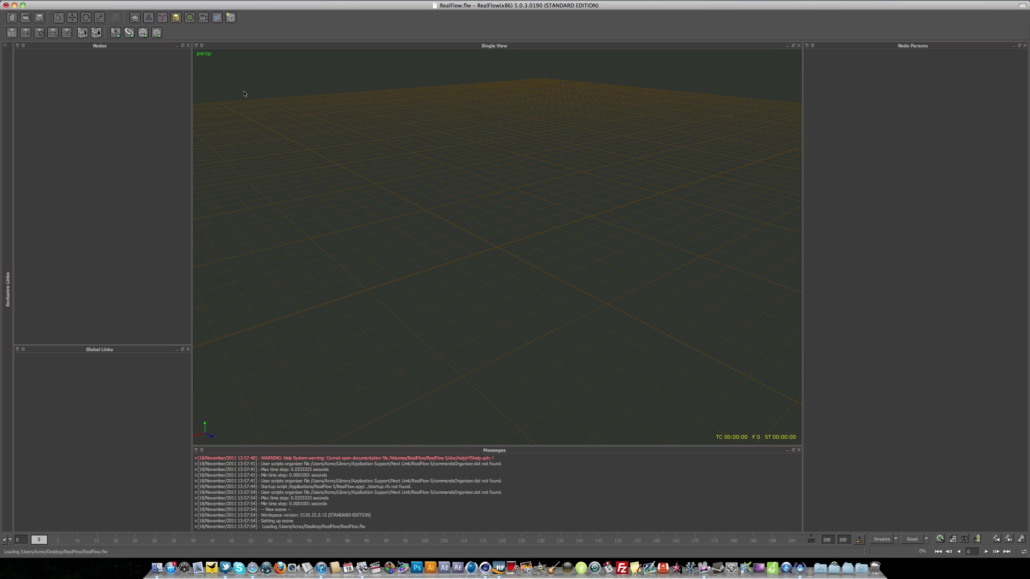
left_click(63, 6)
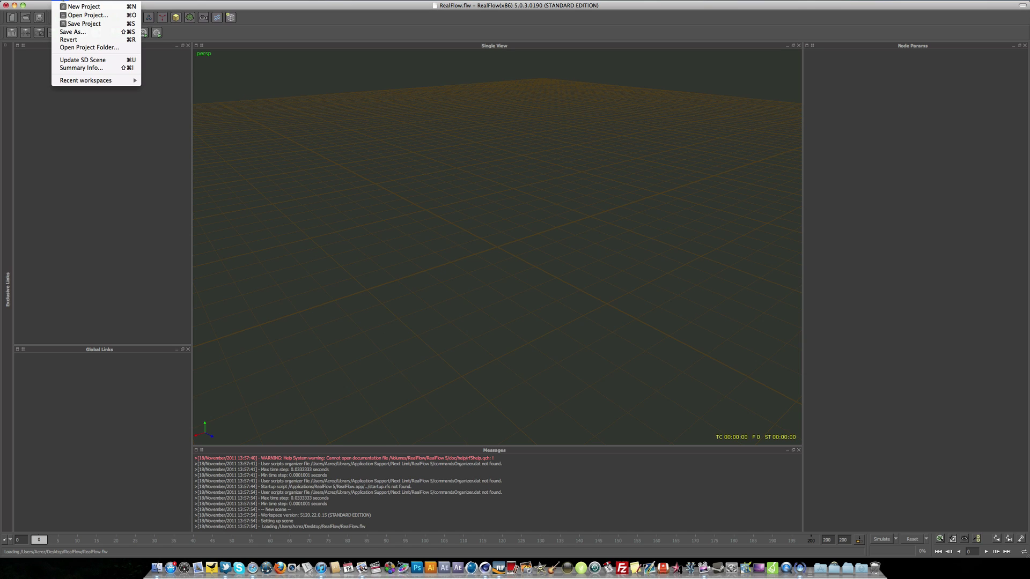
left_click(62, 6)
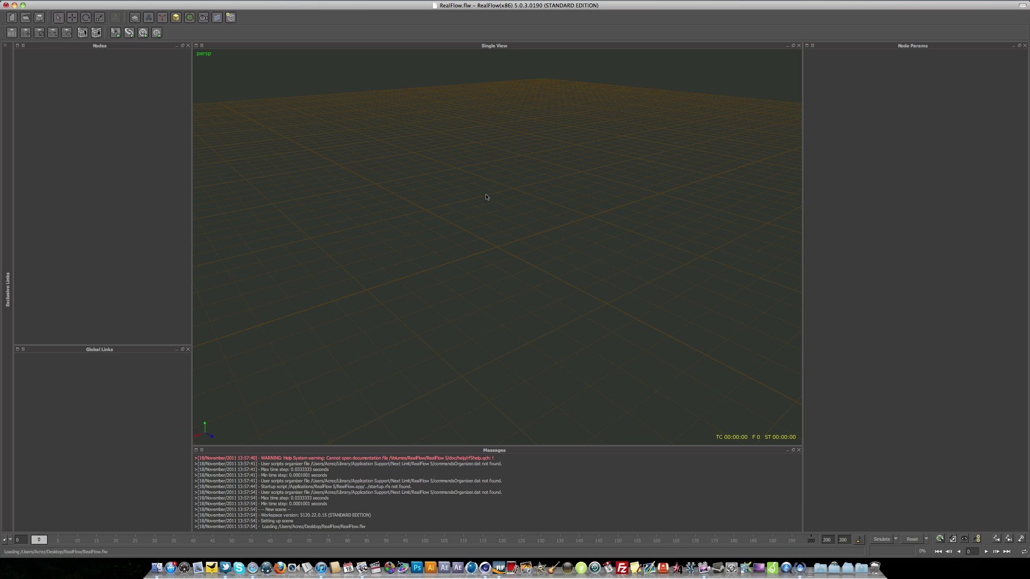
Add a sphere primitive at the origin of the empty scene.
left_click_drag(456, 218, 484, 195, "alt")
left_click(176, 17)
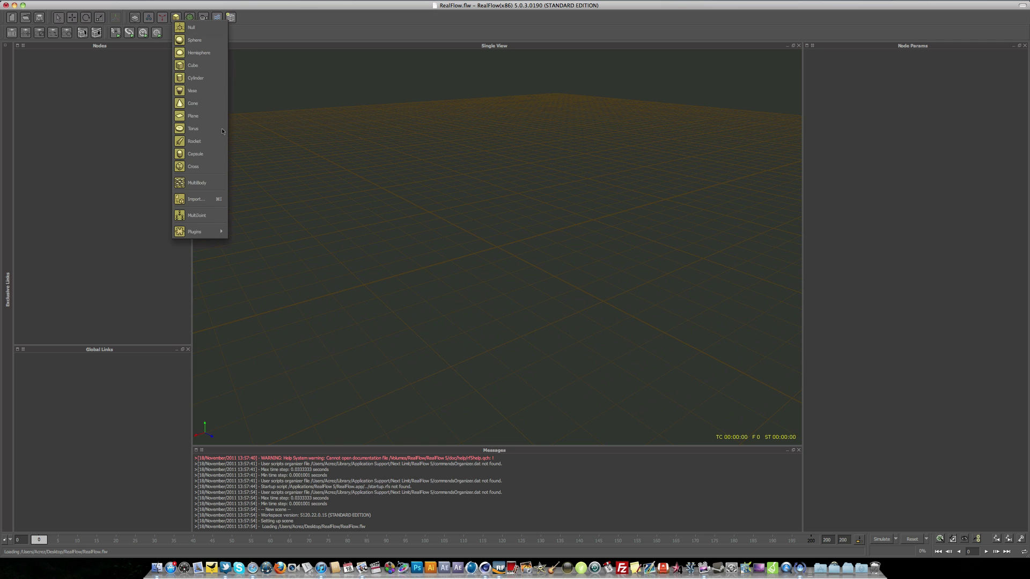
left_click(213, 43)
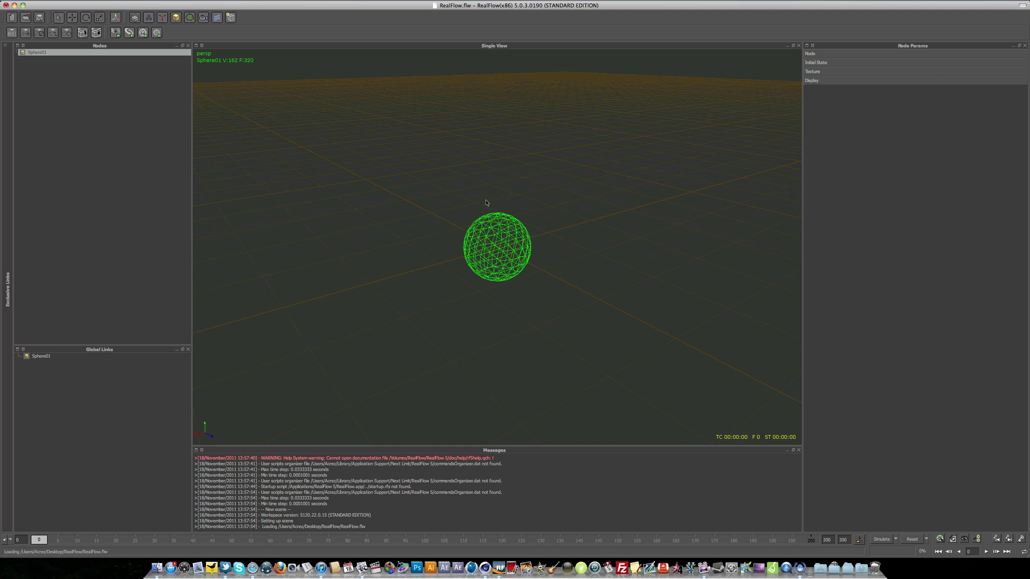
mouse_move(486, 203)
left_mouse_down("alt")
mouse_move(545, 191)
mouse_move(485, 225)
mouse_move(472, 196)
mouse_move(451, 204)
mouse_move(488, 201)
left_mouse_up("alt")
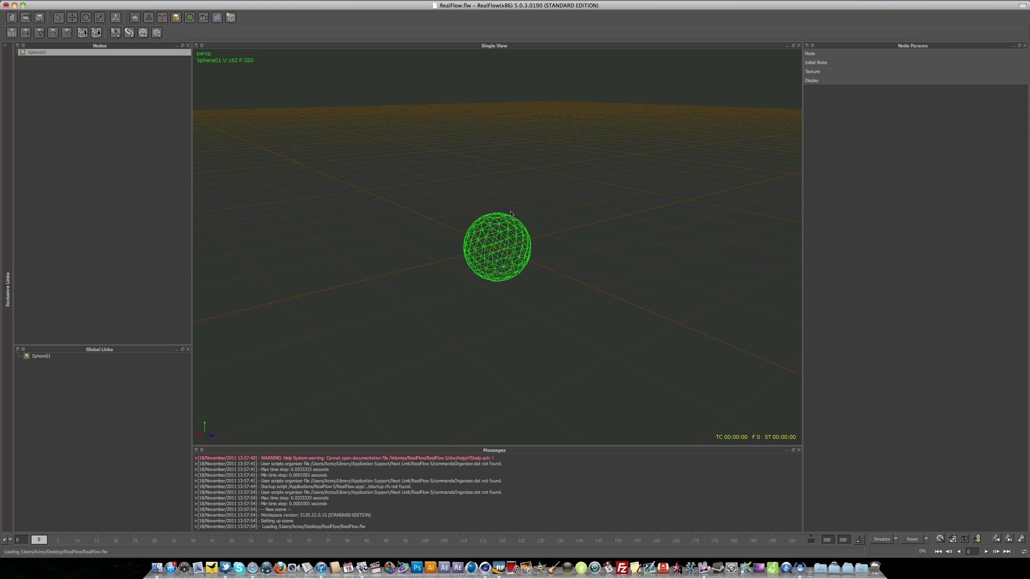
right_click_drag(515, 209, 587, 208, "alt")
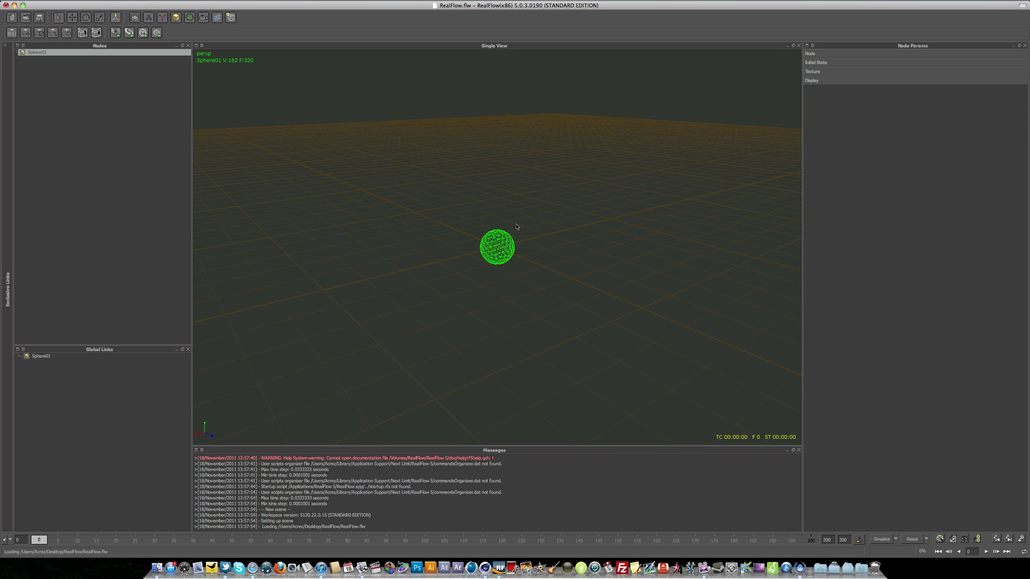
mouse_move(507, 235)
left_mouse_down("alt")
mouse_move(499, 239)
mouse_move(525, 186)
mouse_move(507, 311)
mouse_move(546, 161)
mouse_move(475, 327)
mouse_move(726, 144)
mouse_move(508, 265)
mouse_move(418, 194)
mouse_move(445, 209)
mouse_move(516, 210)
mouse_move(519, 224)
mouse_move(502, 221)
mouse_move(526, 239)
mouse_move(495, 277)
mouse_move(516, 242)
mouse_move(501, 242)
left_mouse_up("alt")
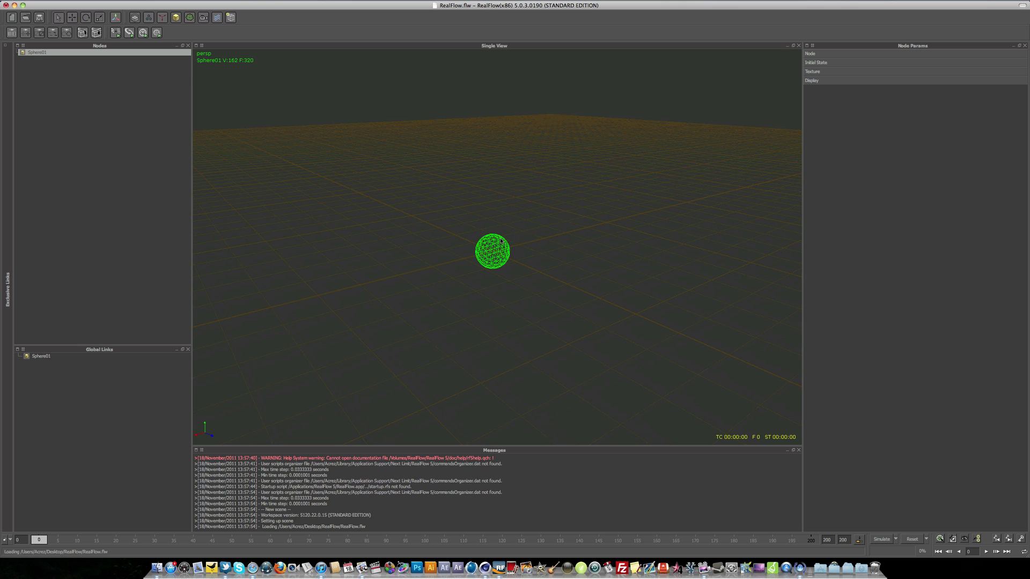
scroll(501, 241, "up", 3)
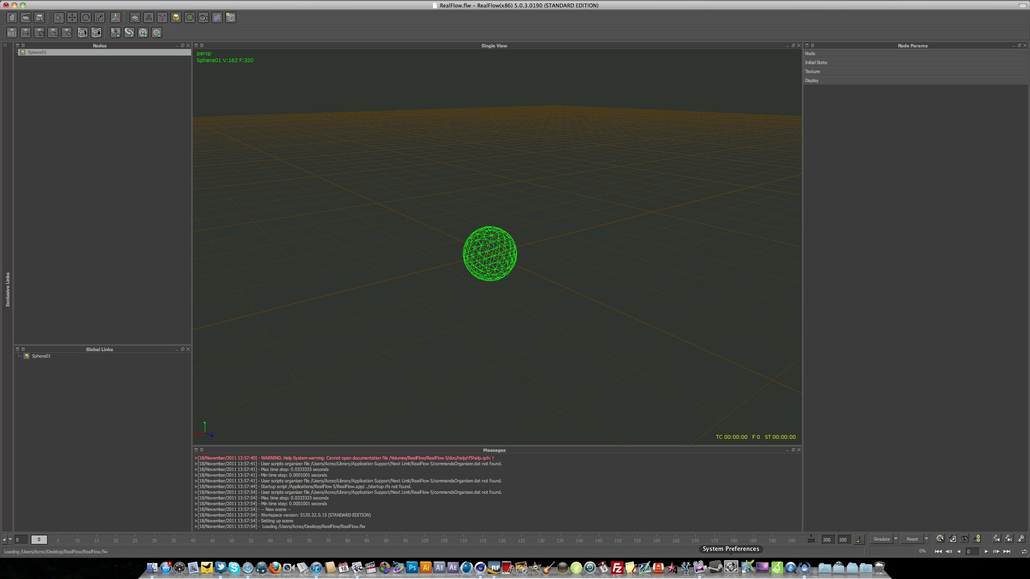
Switch to System Preferences and set MagicPrefs' One Finger Middle Axis Click for the Magic Mouse to Middle Click.
scroll(555, 357, "up", 1)
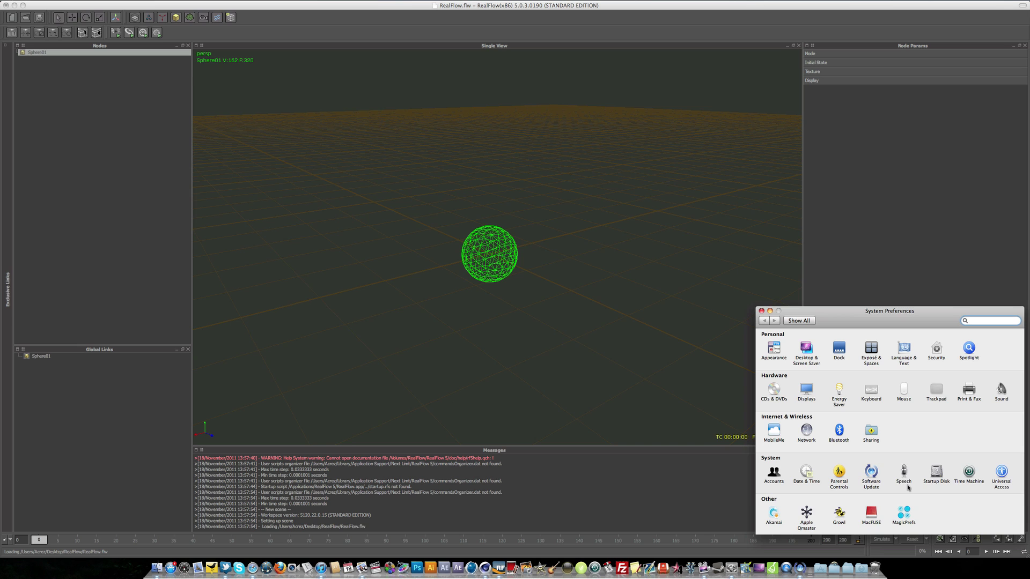
left_click_drag(904, 316, 700, 111)
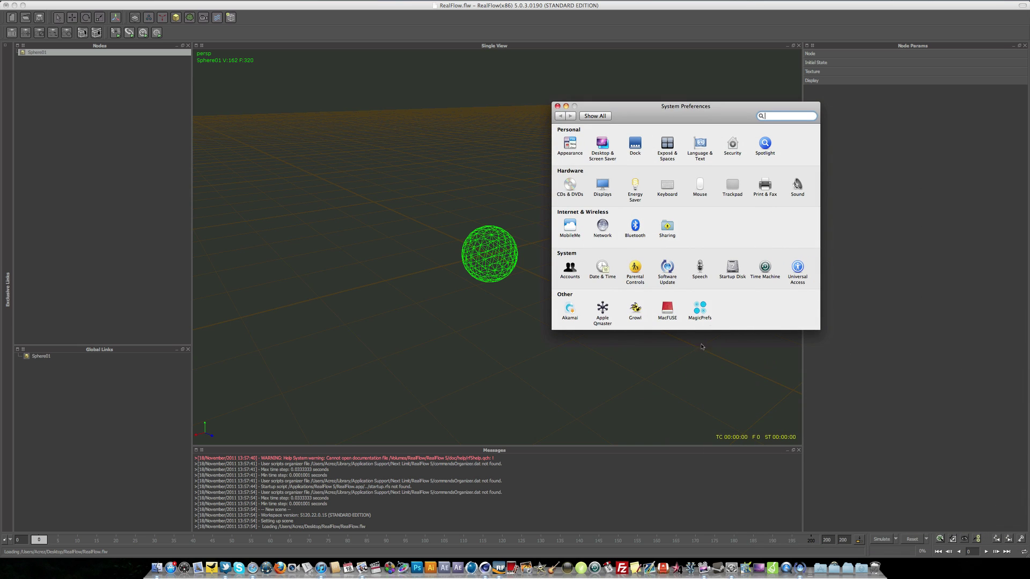
left_click(697, 310)
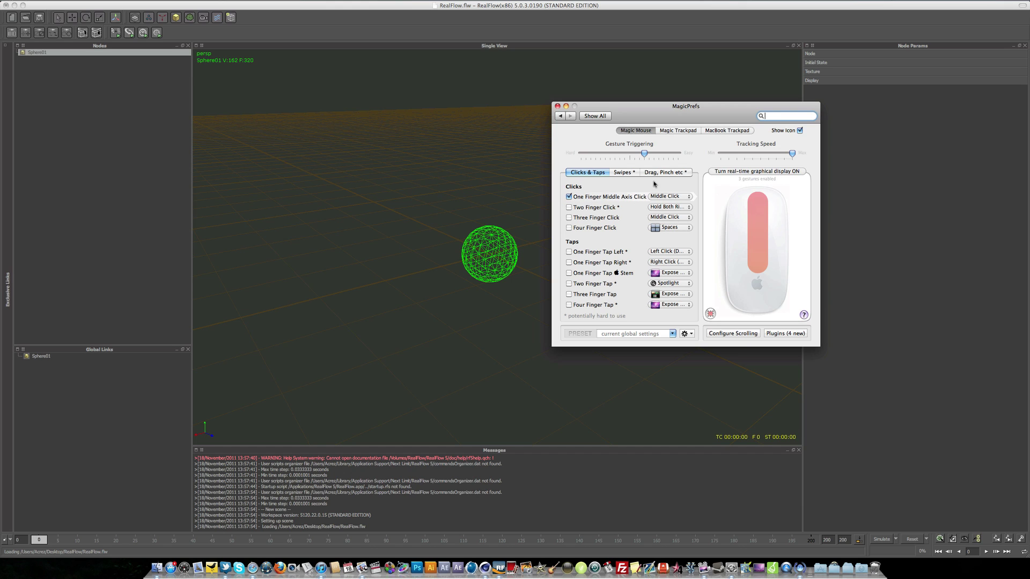
left_click(682, 197)
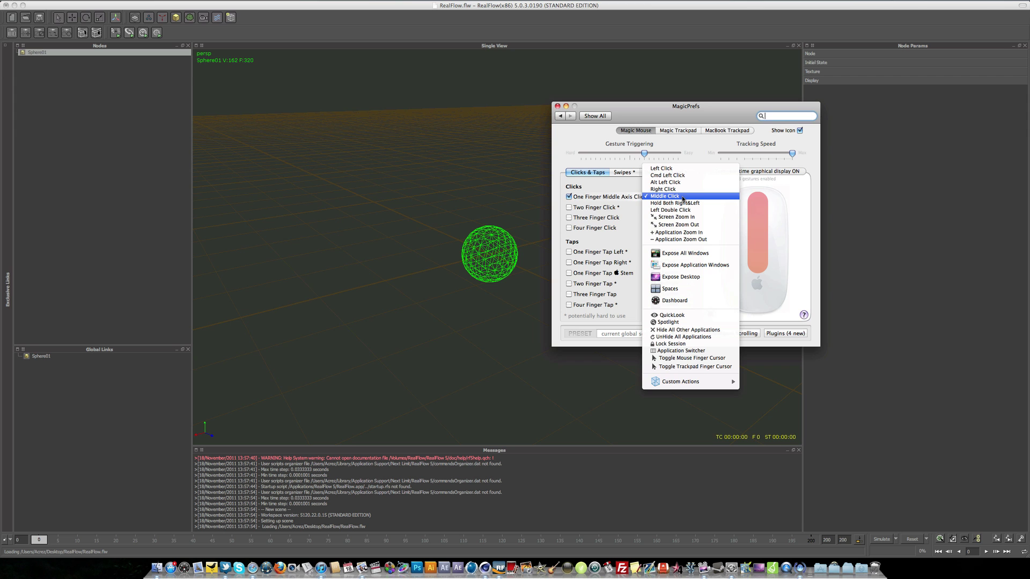
left_click(683, 198)
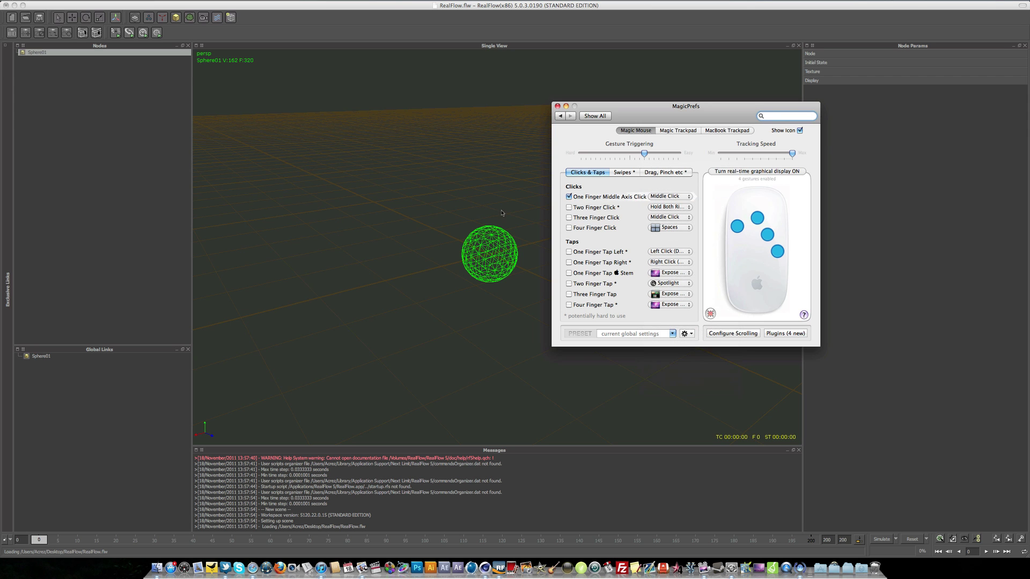
Switch back to RealFlow, deselect the sphere, and close the MagicPrefs preferences window.
left_click(421, 242)
middle_click_drag(528, 250, 487, 239)
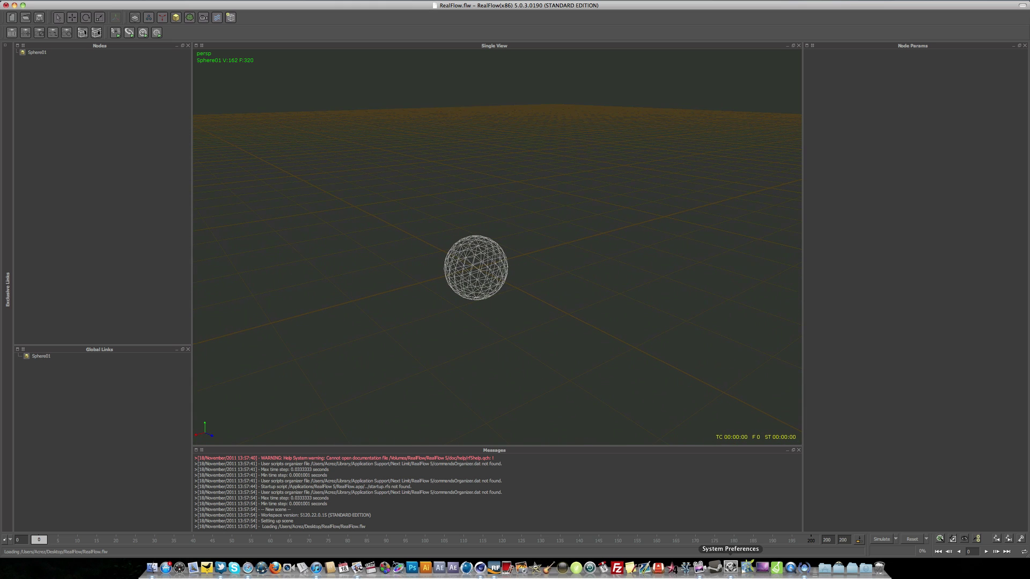
left_click(731, 568)
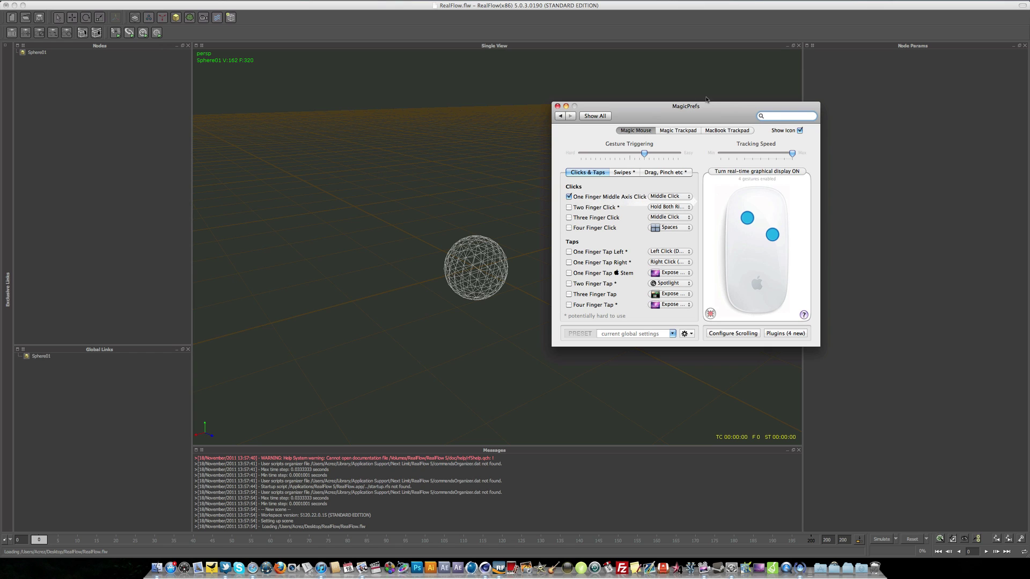
left_click(557, 106)
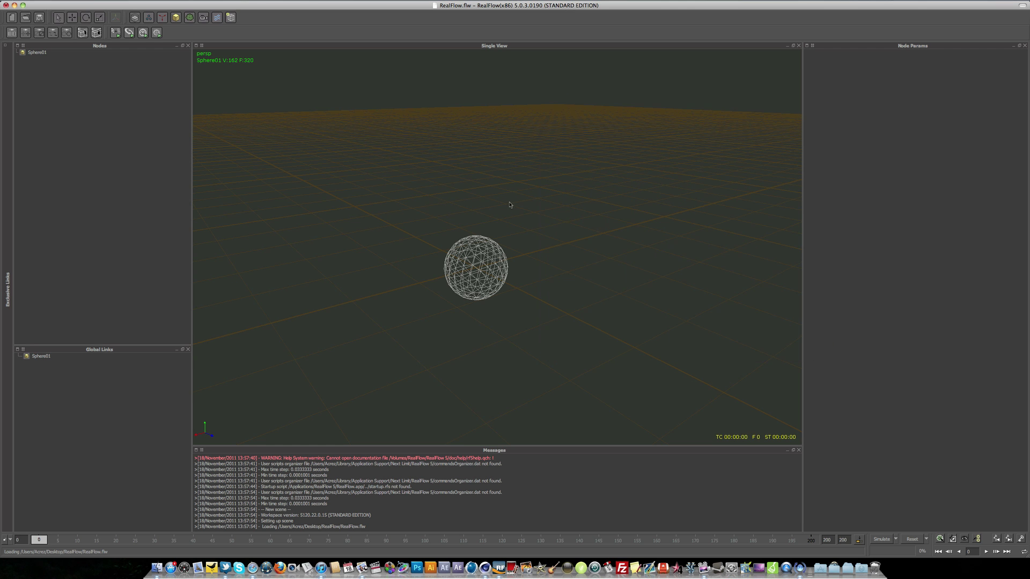
Delete the sphere from the scene.
mouse_move(509, 218)
left_mouse_down("alt")
mouse_move(518, 208)
mouse_move(508, 220)
left_mouse_up("alt")
scroll(518, 221, "up", 3)
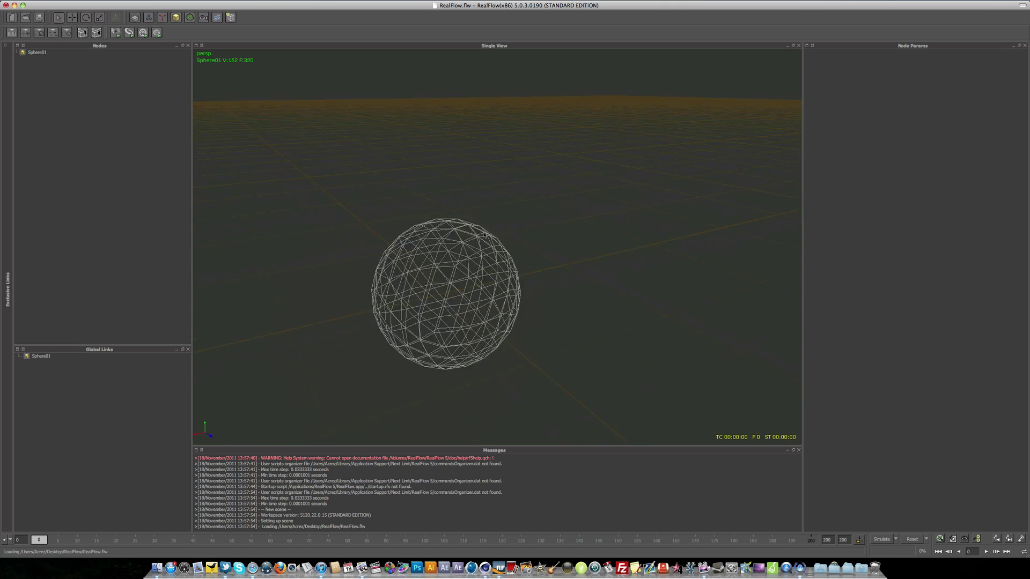
scroll(518, 221, "down", 5)
scroll(601, 194, "up", 2)
middle_click_drag(543, 216, 545, 193, "alt")
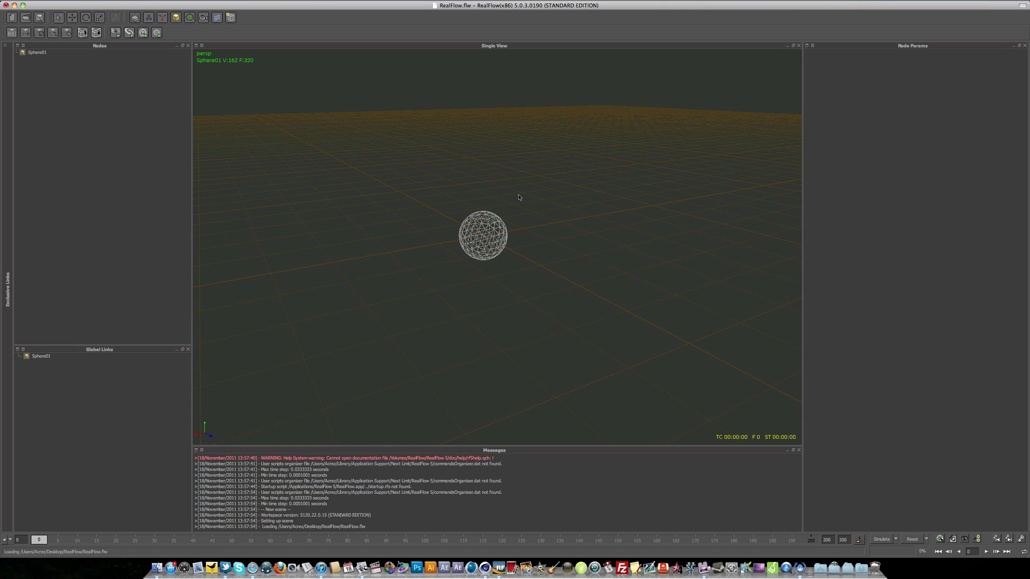
left_click(38, 52)
key("Delete")
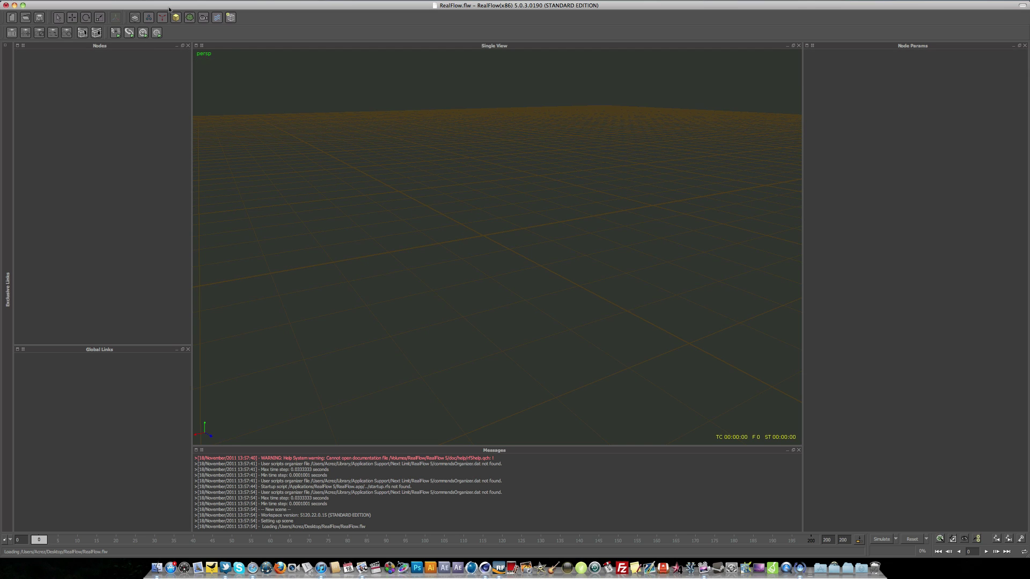
Add a rocket primitive at the origin and frame its whole body in the perspective view.
left_click(176, 17)
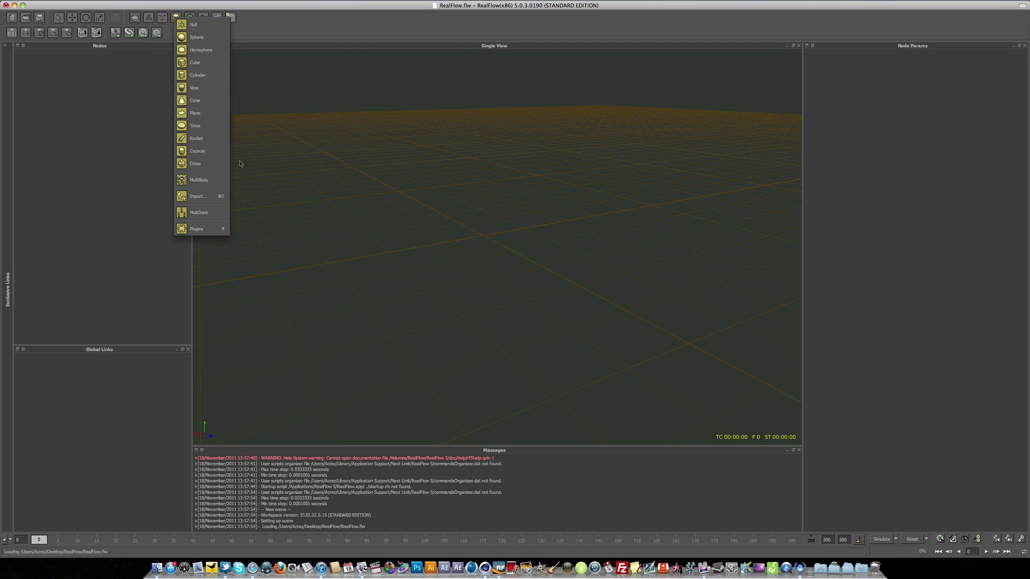
left_click(210, 138)
scroll(545, 155, "up", 5)
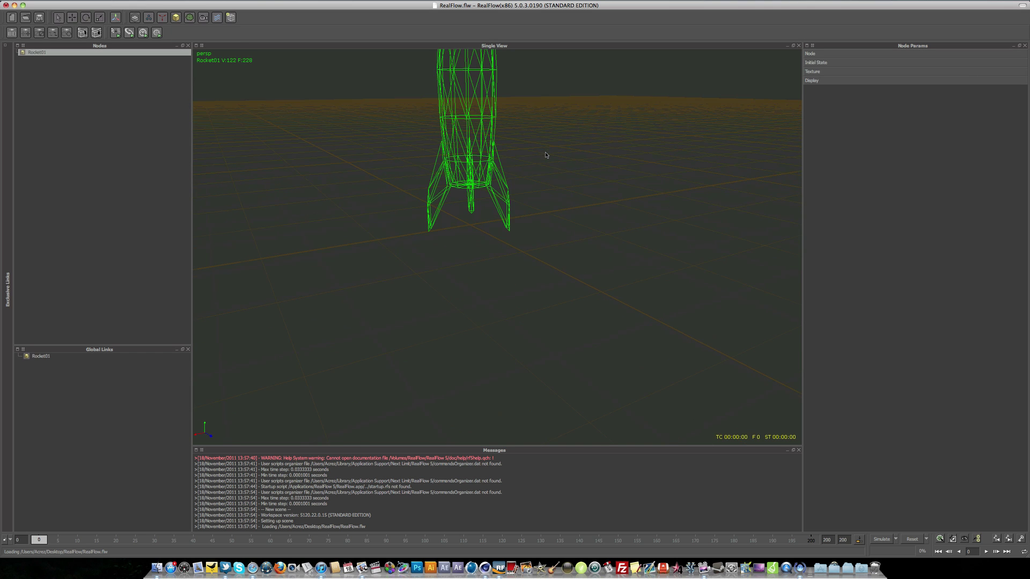
left_click_drag(498, 121, 504, 223, "alt")
scroll(504, 223, "down", 5)
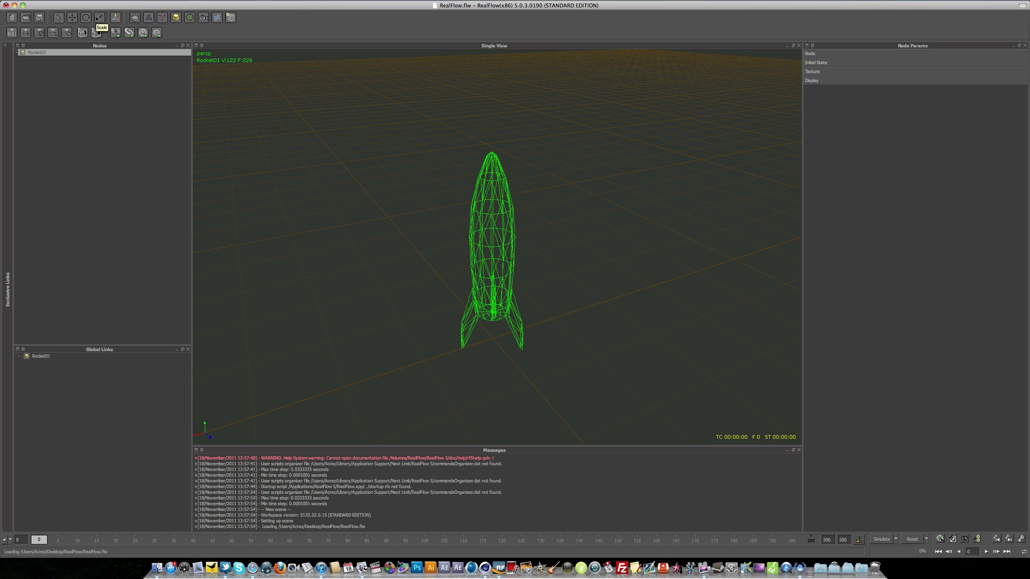
Try moving the rocket upward about 0.52 units along the Y axis, and undo the move.
left_click(72, 17)
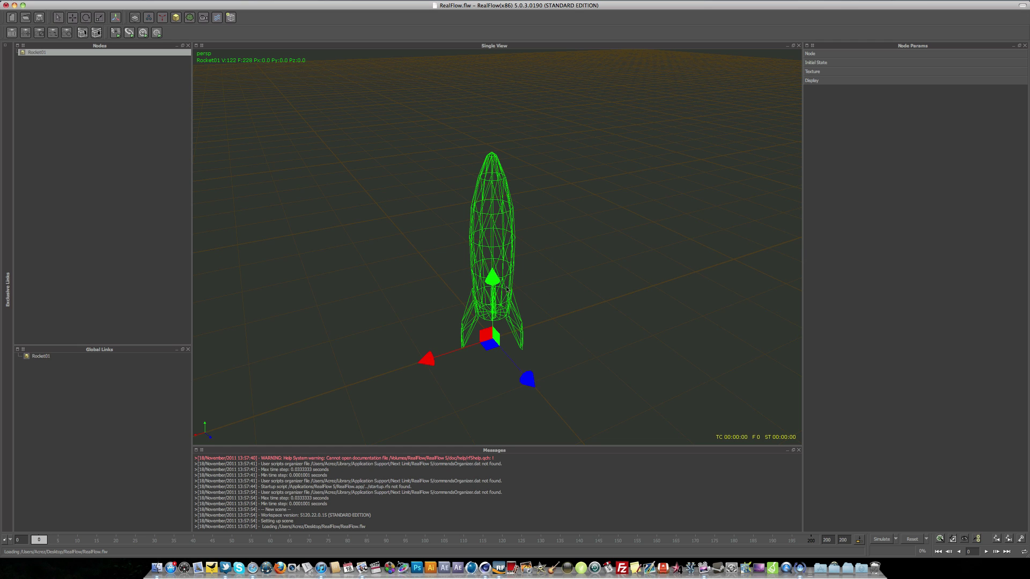
left_click_drag(492, 279, 493, 246)
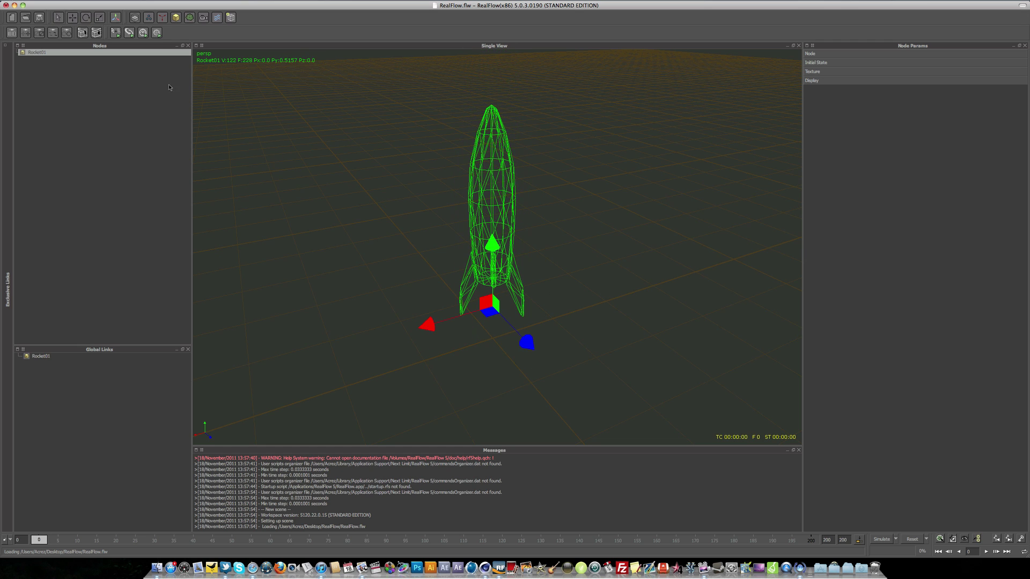
key("super+z")
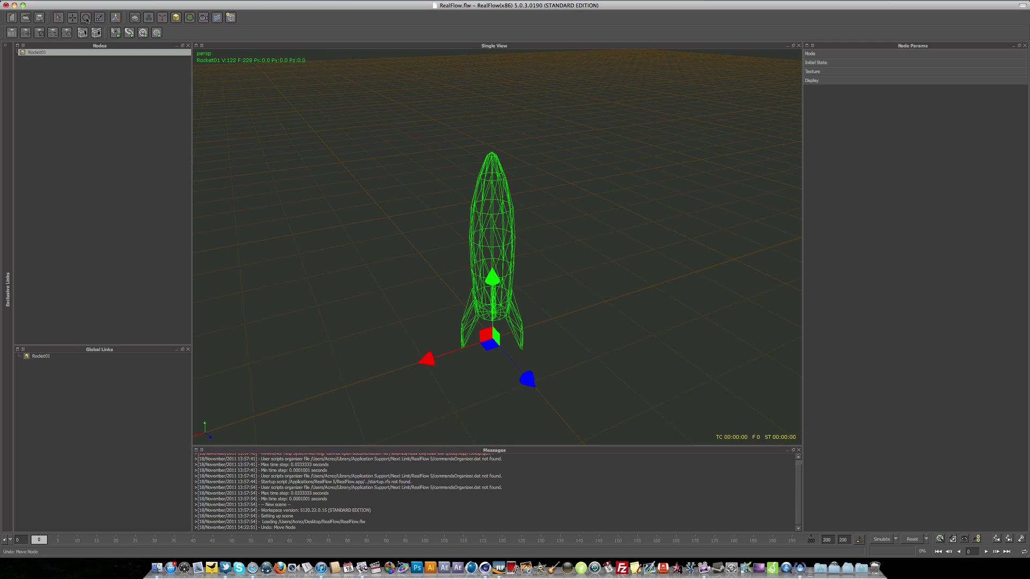
Try rotating the rocket around its X axis, and undo the rotation.
left_click(86, 18)
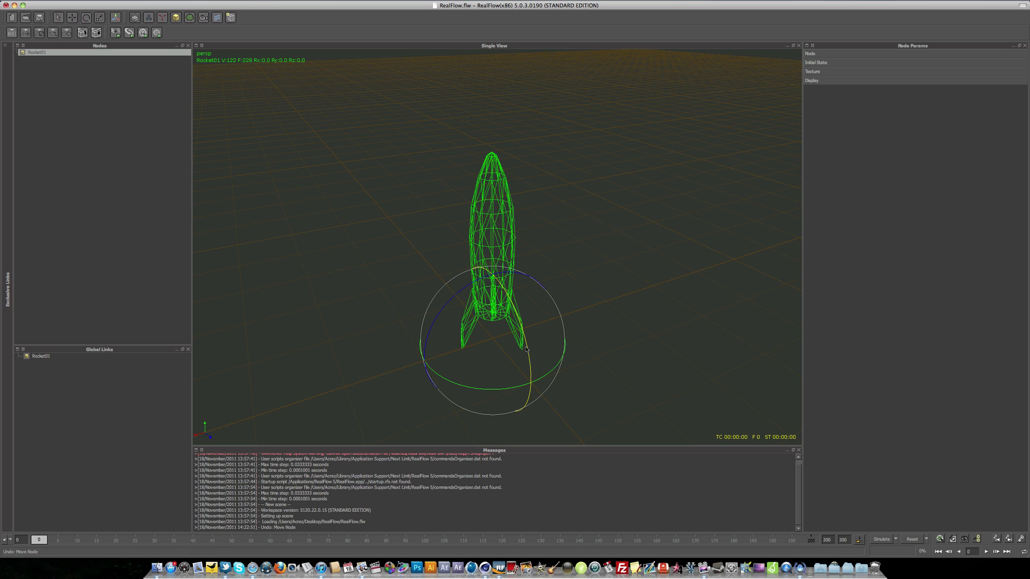
left_click_drag(526, 348, 515, 375)
key("super+z")
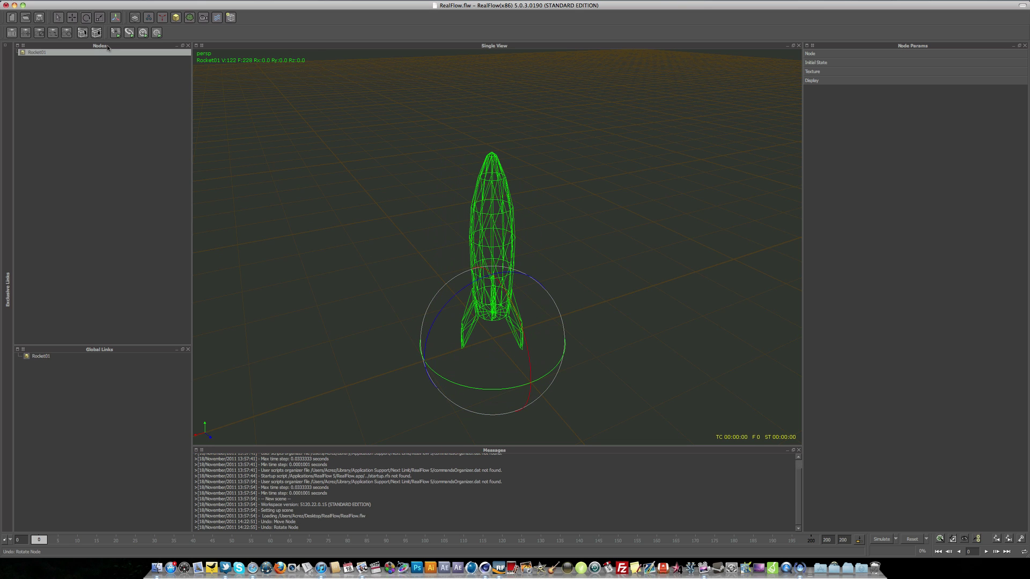
Try scaling the rocket, undo the scaling, and deselect the rocket.
left_click(100, 18)
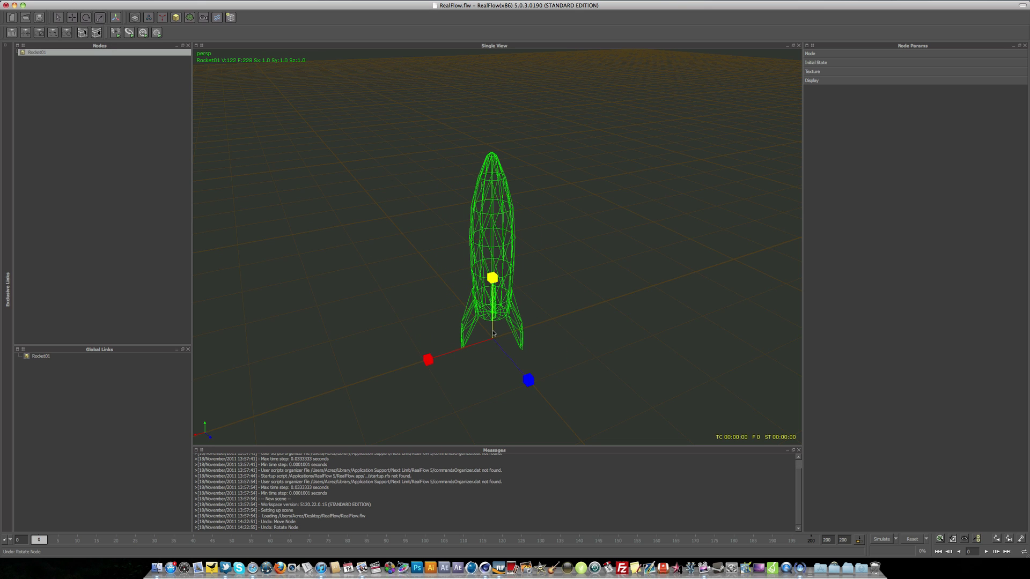
left_click_drag(493, 334, 528, 378)
key("super+z")
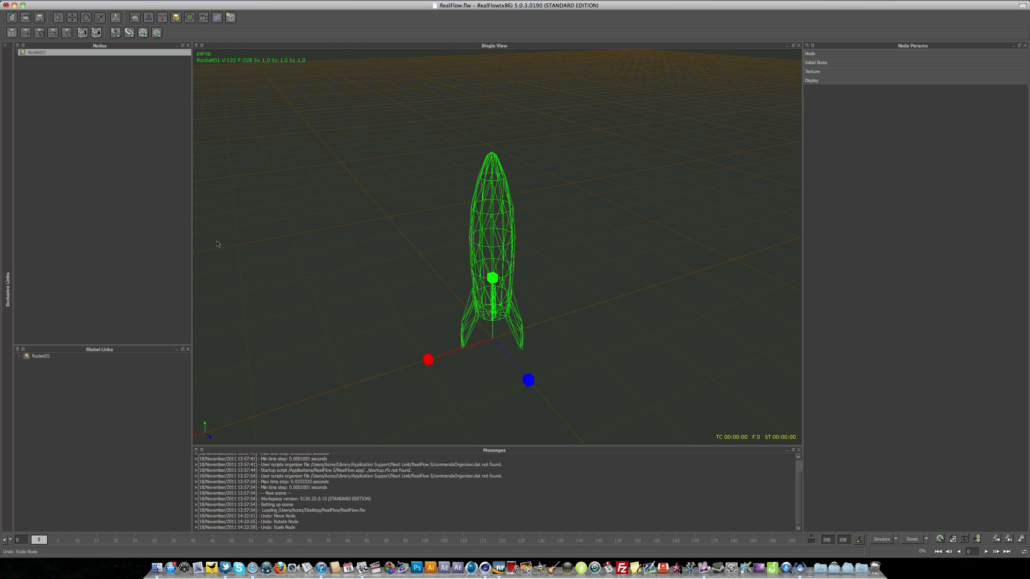
left_click(624, 316)
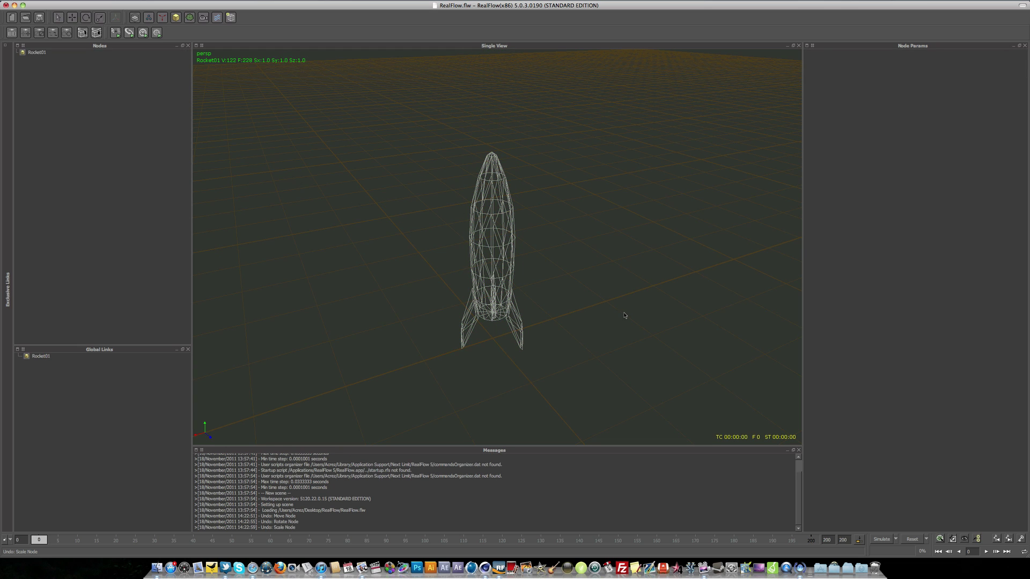
Reselect the rocket, cycle through the Move, Rotate and Scale tools, and try moving it upward before undoing the move.
left_click(471, 216)
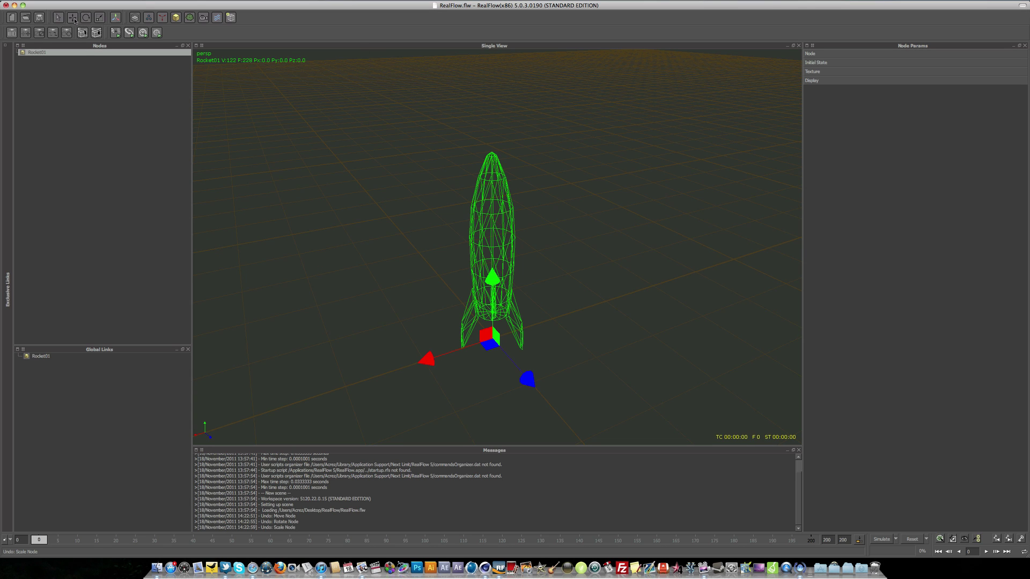
key("e")
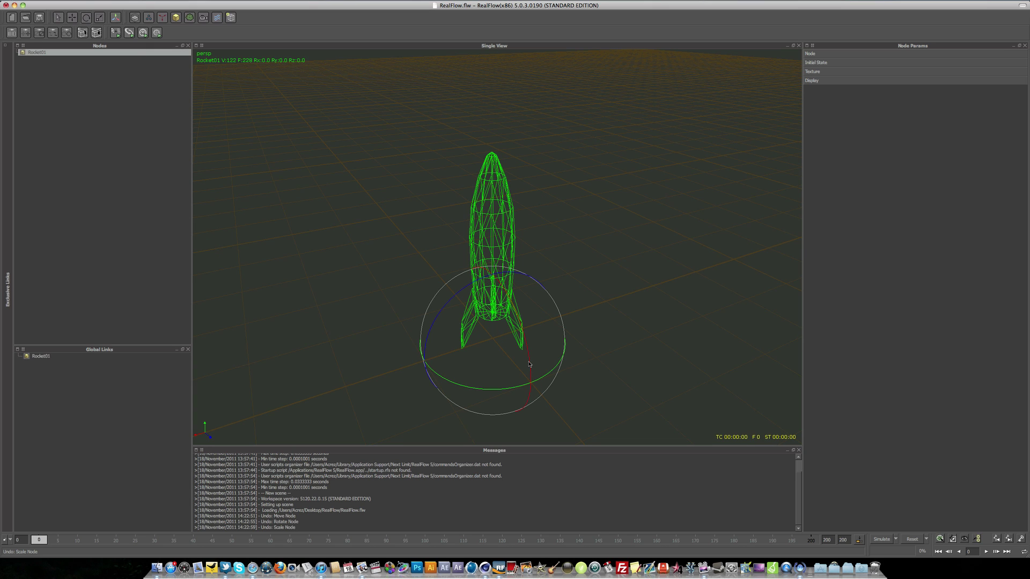
key("r")
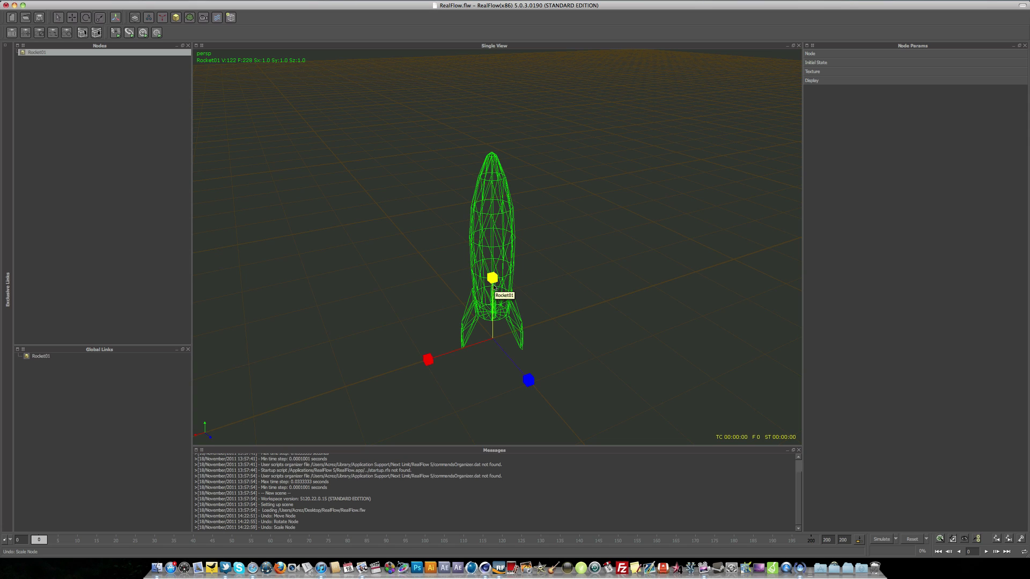
key("w")
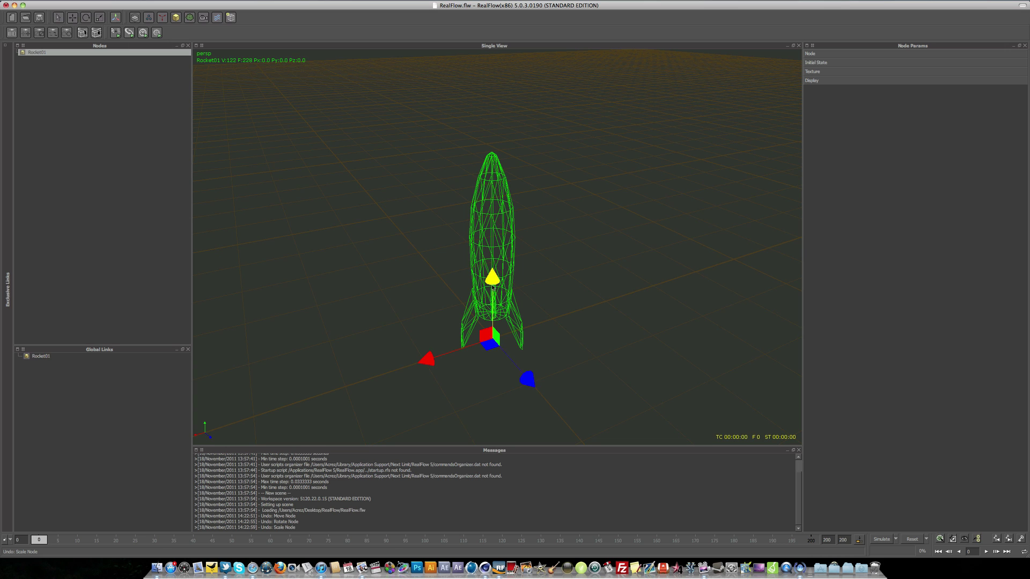
left_click_drag(490, 277, 494, 226)
key("super+z")
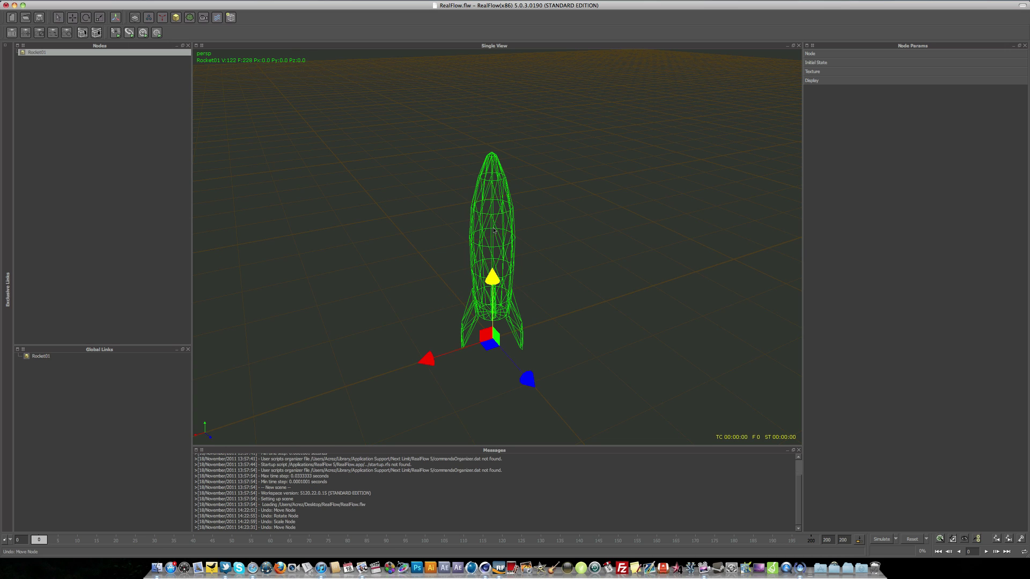
Show the rocket's rotation and scale gizmos in turn, and deselect the rocket.
key("x")
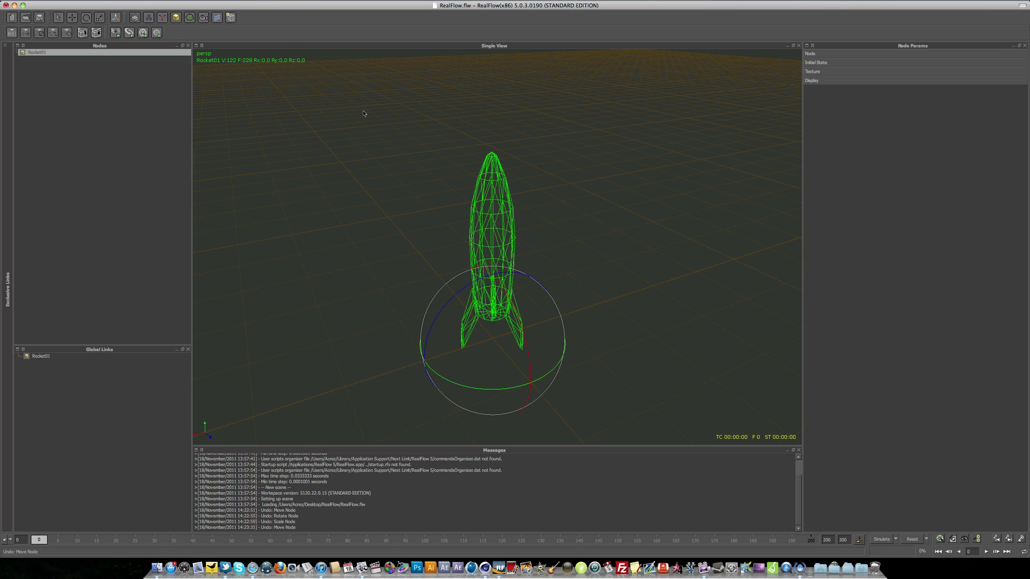
key("v")
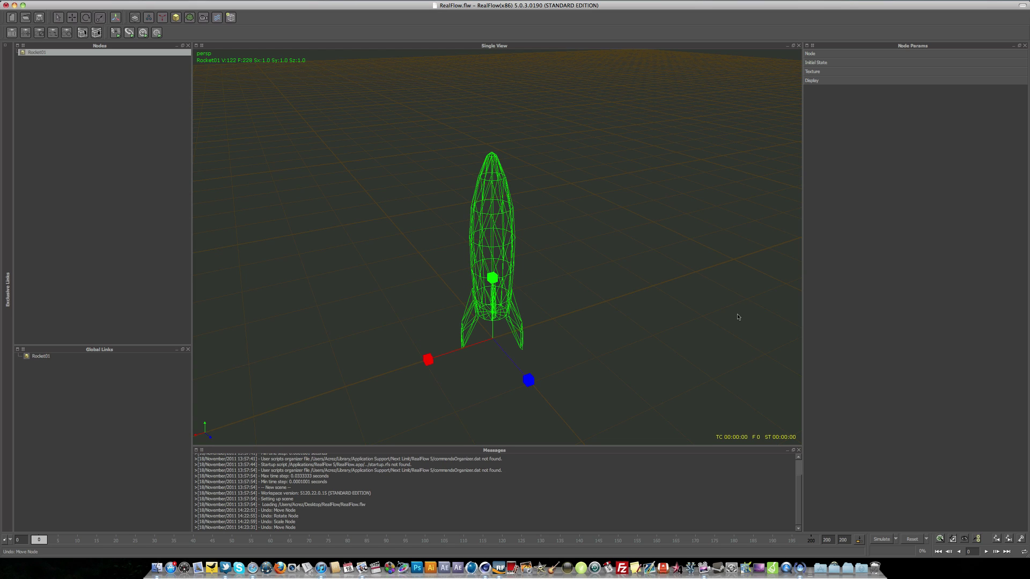
scroll(356, 146, "up", 2)
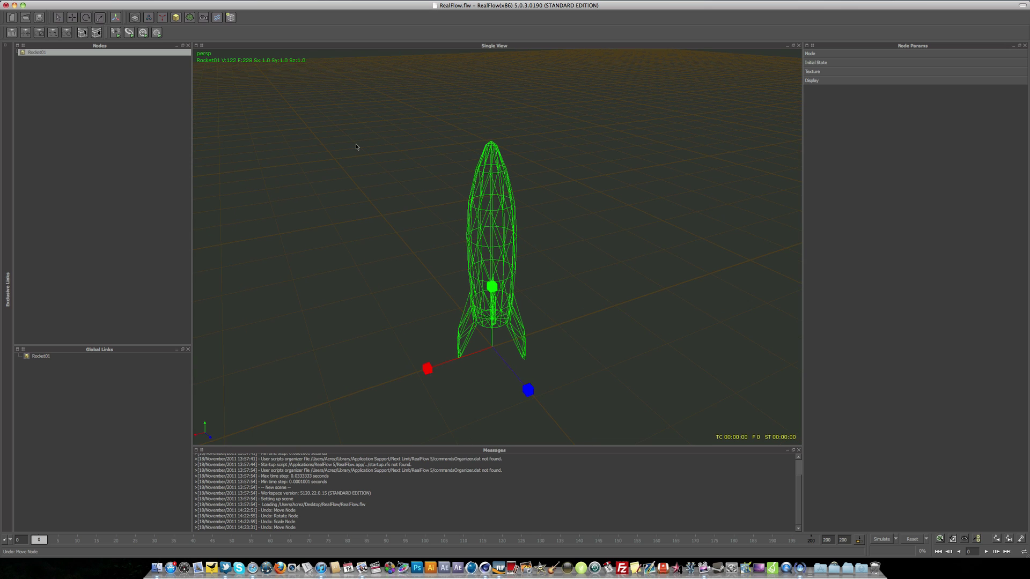
left_click(133, 88)
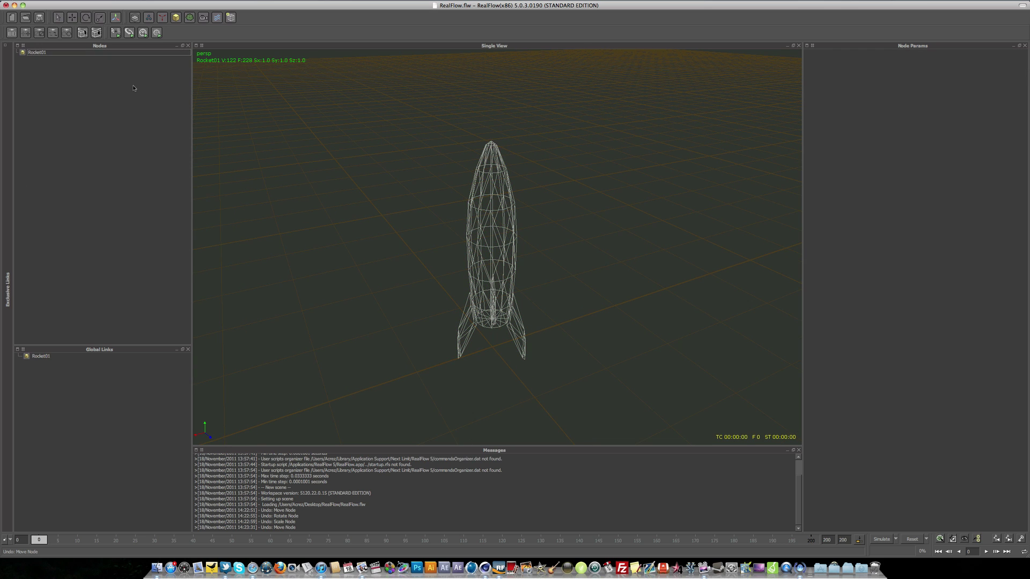
Add a Circle particle emitter and move it above the rocket's nose to about Y 3.19.
left_click(149, 21)
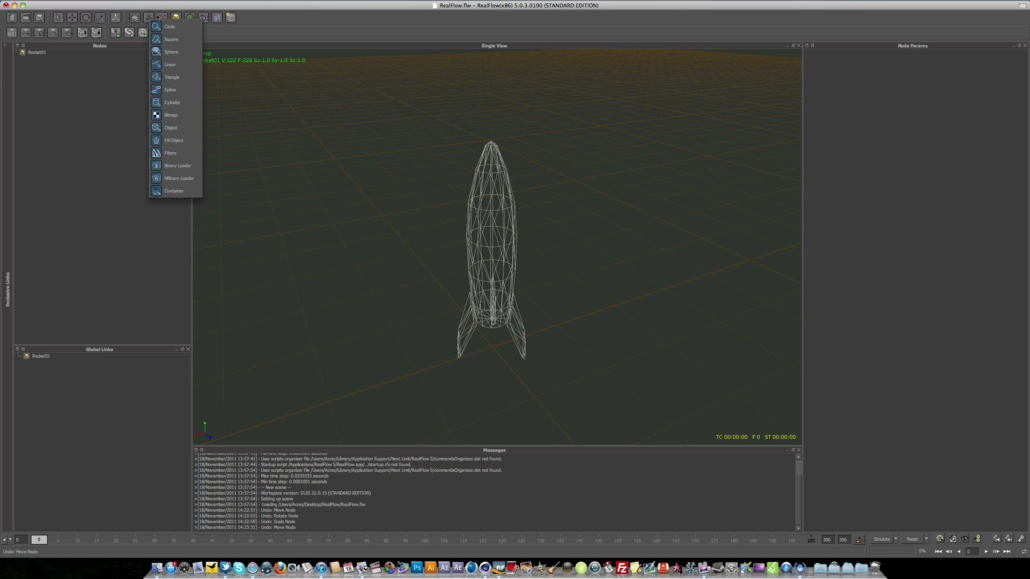
left_click(180, 30)
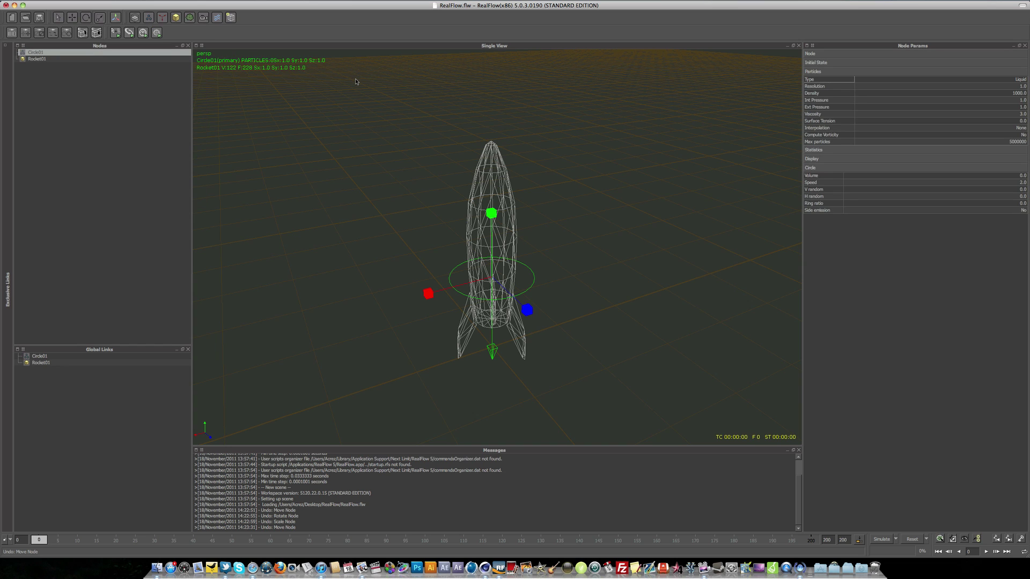
key("w")
left_click_drag(495, 220, 505, 21)
scroll(531, 150, "down", 3)
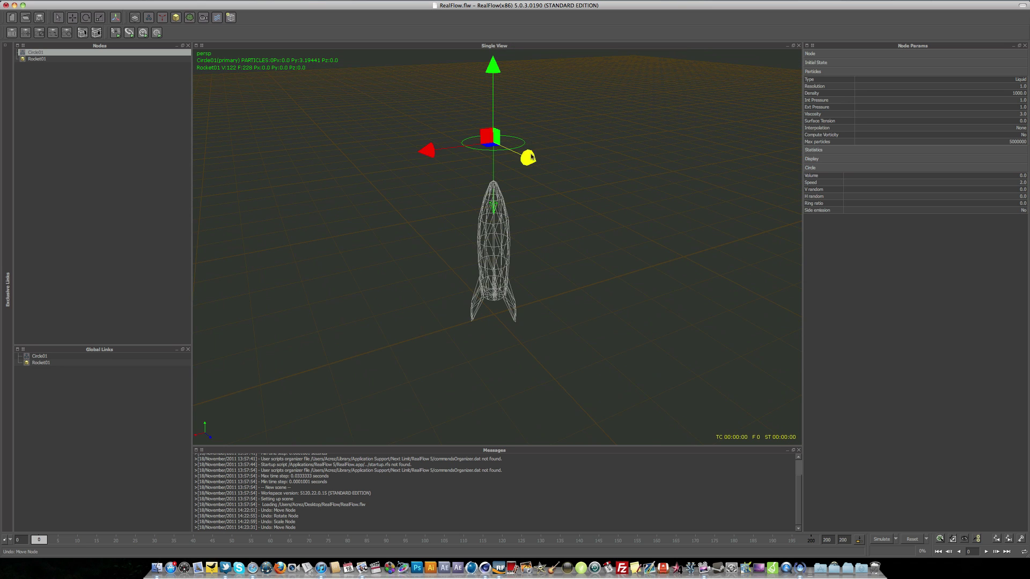
left_click_drag(531, 156, 527, 142, "alt")
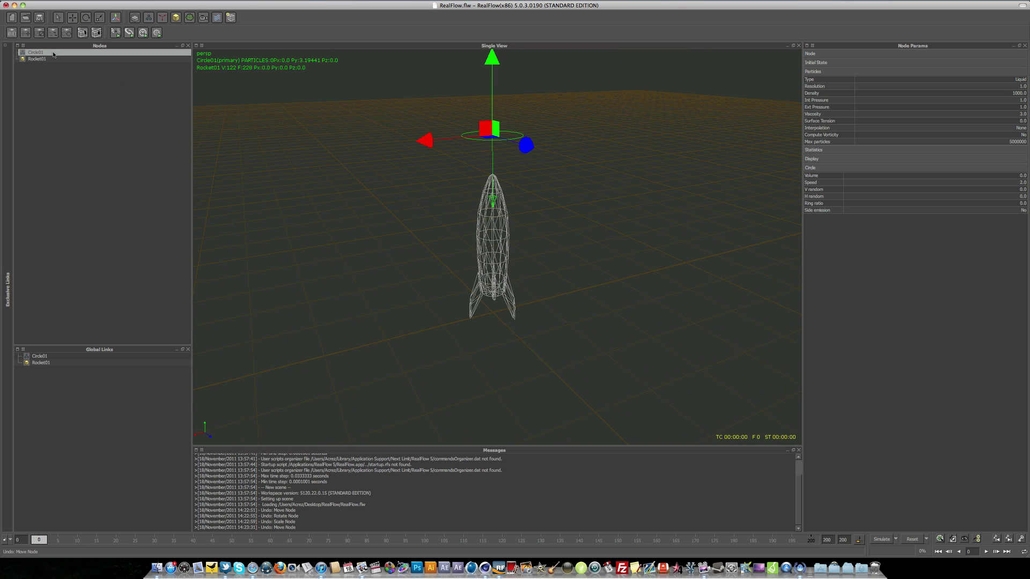
Compare the node parameters of the circle emitter and the rocket by selecting each in turn, ending on the emitter.
left_click(110, 137)
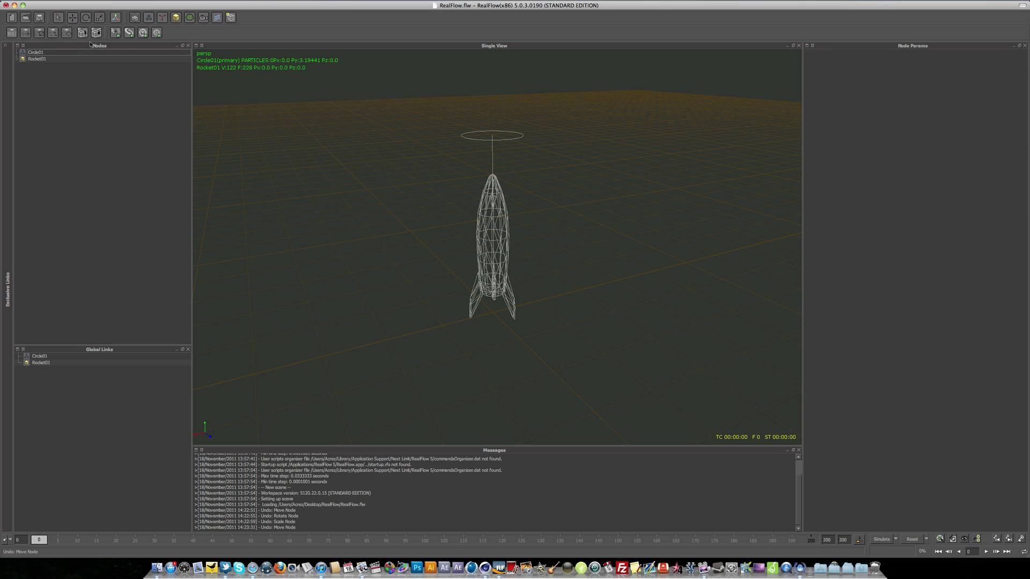
left_click(36, 52)
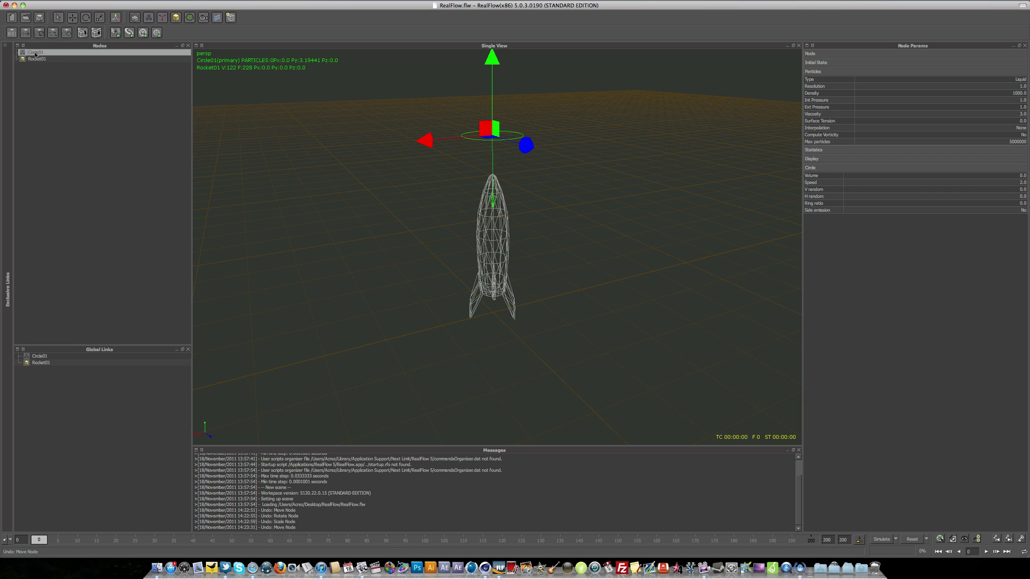
left_click(36, 59)
left_click(37, 64)
left_click(36, 59)
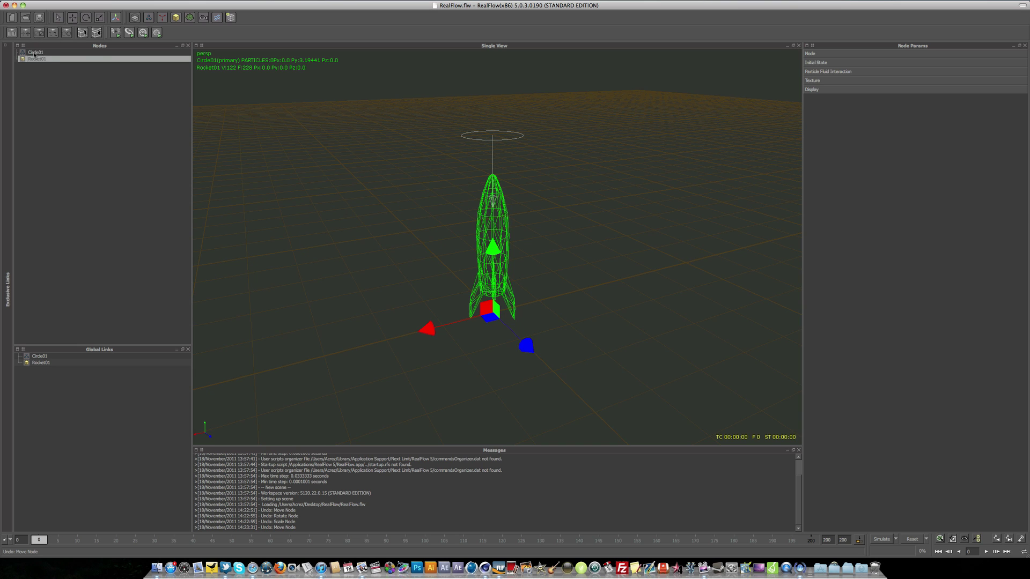
left_click(35, 53)
left_click(83, 59)
left_click(59, 53)
left_click(68, 59)
left_click(82, 53)
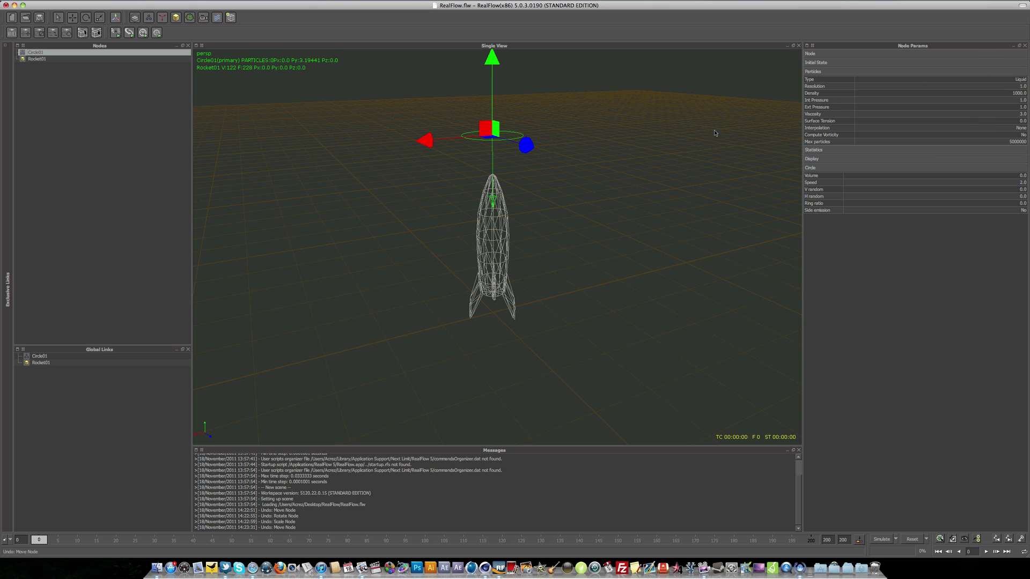
Raise the circle emitter to about Y 3.69 and simulate the particles from frame 0, stopping at frame 102.
left_click_drag(489, 66, 493, 27)
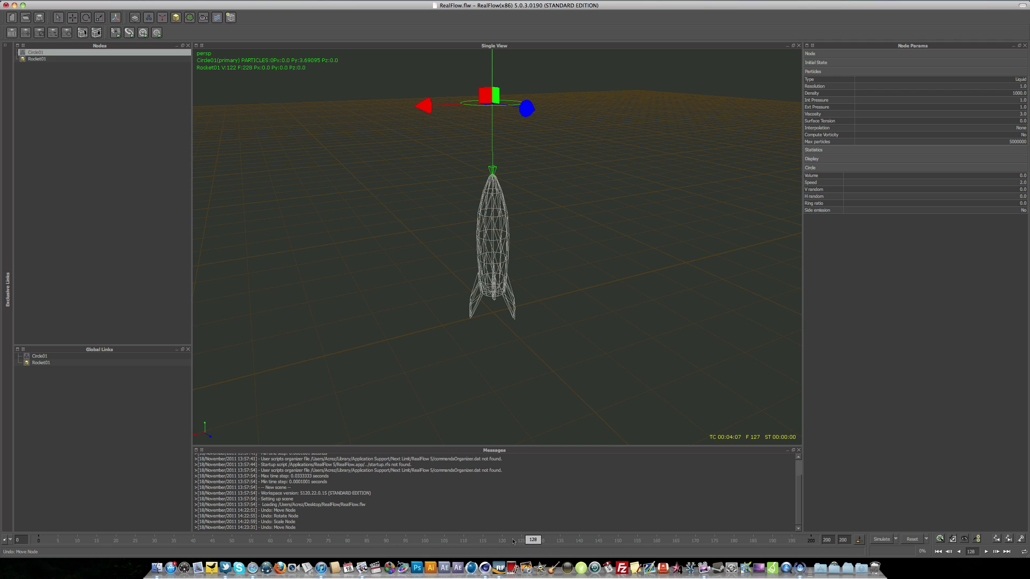
mouse_move(39, 540)
left_mouse_down()
mouse_move(812, 540)
mouse_move(32, 534)
left_mouse_up()
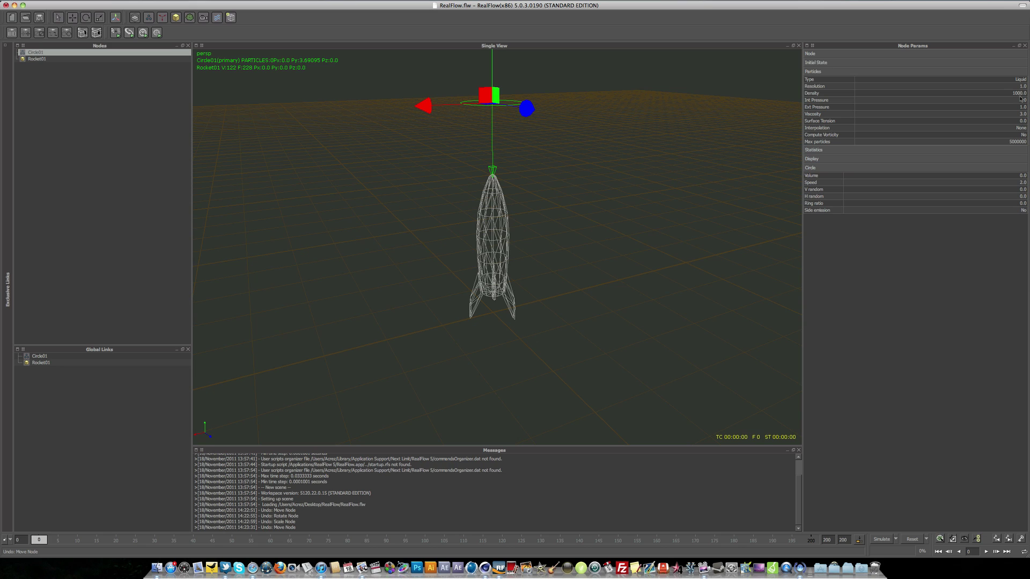
left_click(883, 540)
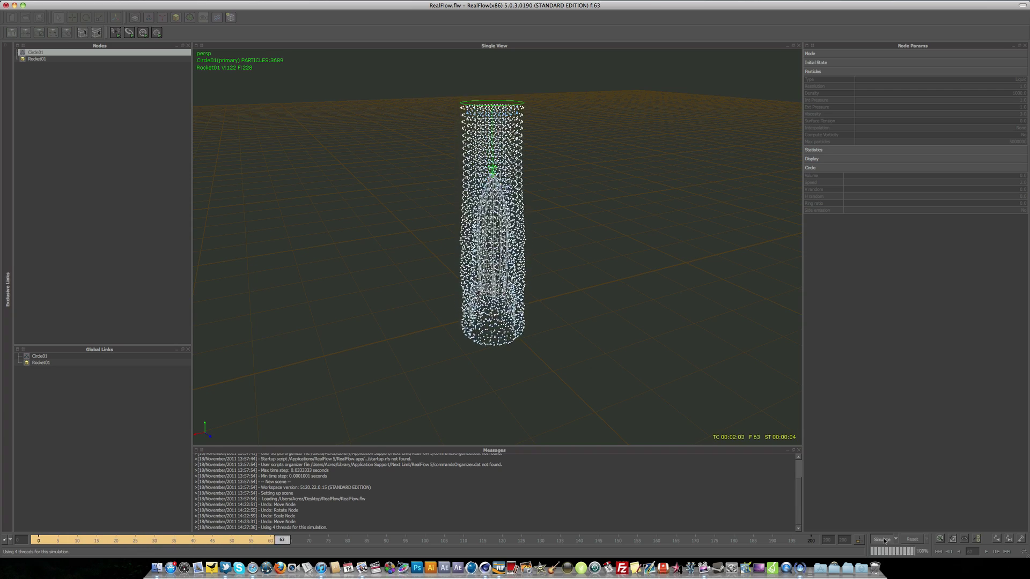
left_click_drag(564, 305, 540, 295, "alt")
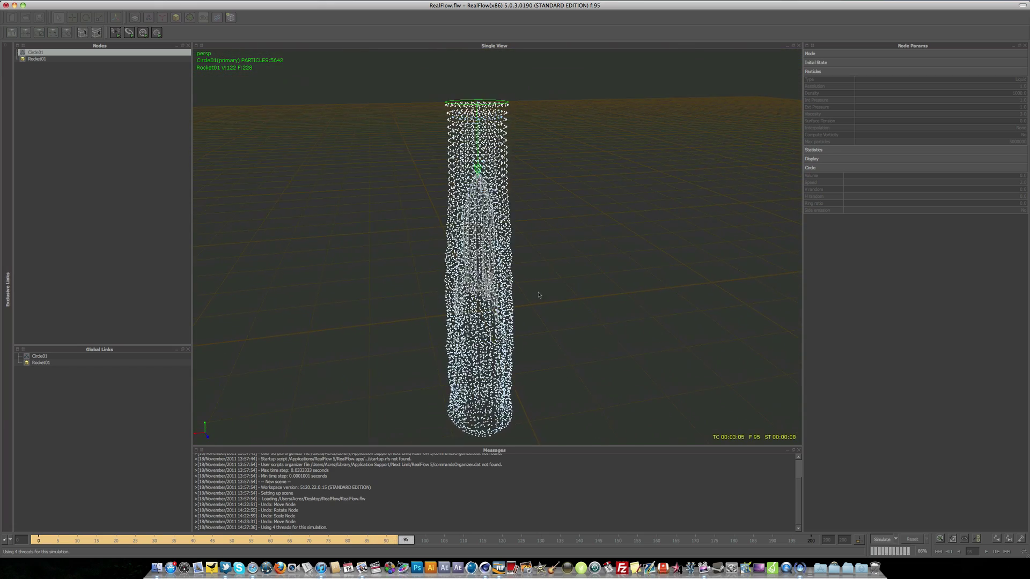
left_click(483, 103)
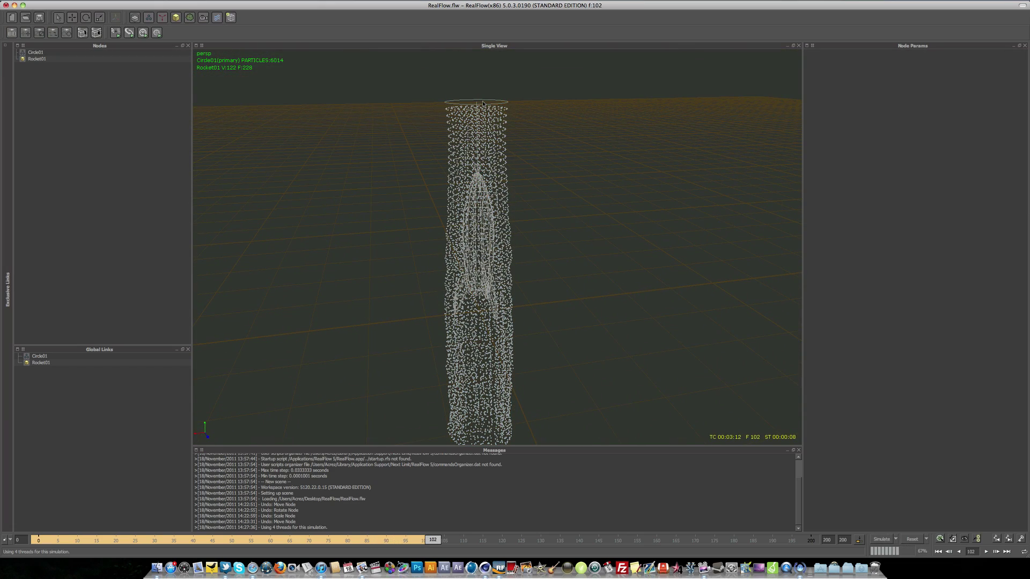
Scale the circle emitter down to about 0.29 on X and 0.28 on Z.
left_click(33, 53)
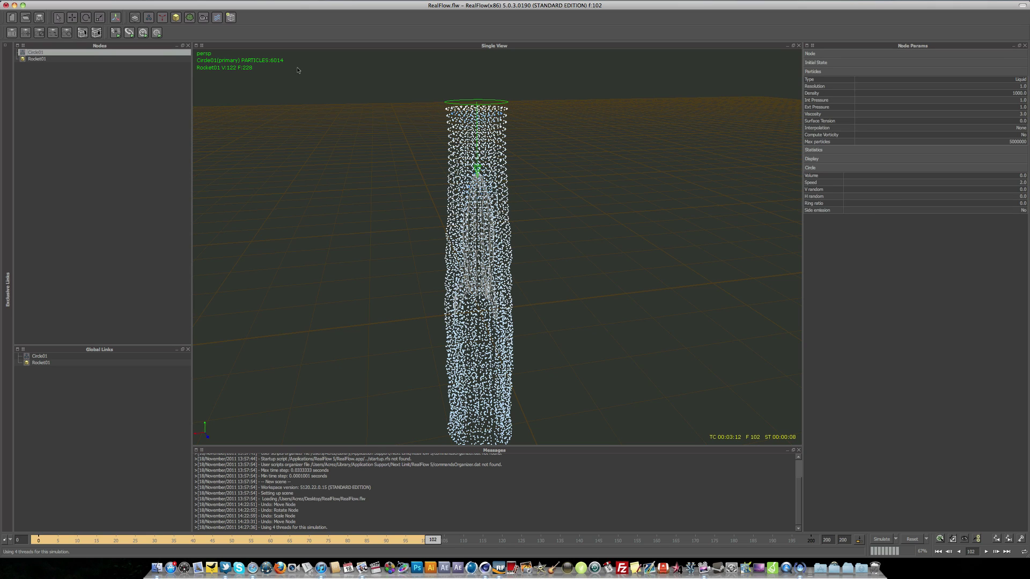
key("r")
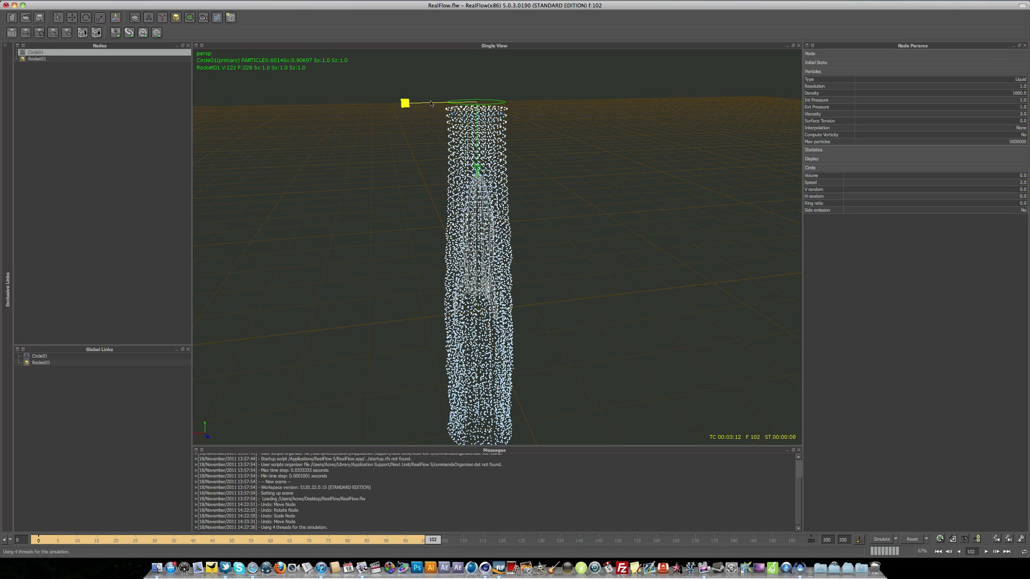
left_click_drag(405, 103, 510, 183)
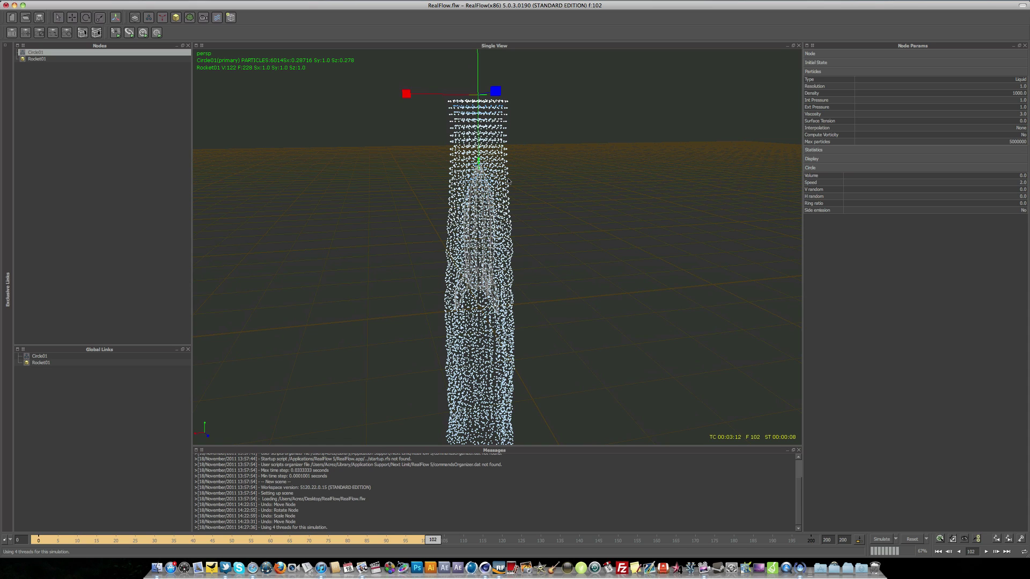
Return to frame 0 and rerun the simulation through frame 200, overwriting the cached data.
key("ctrl+Page_Up")
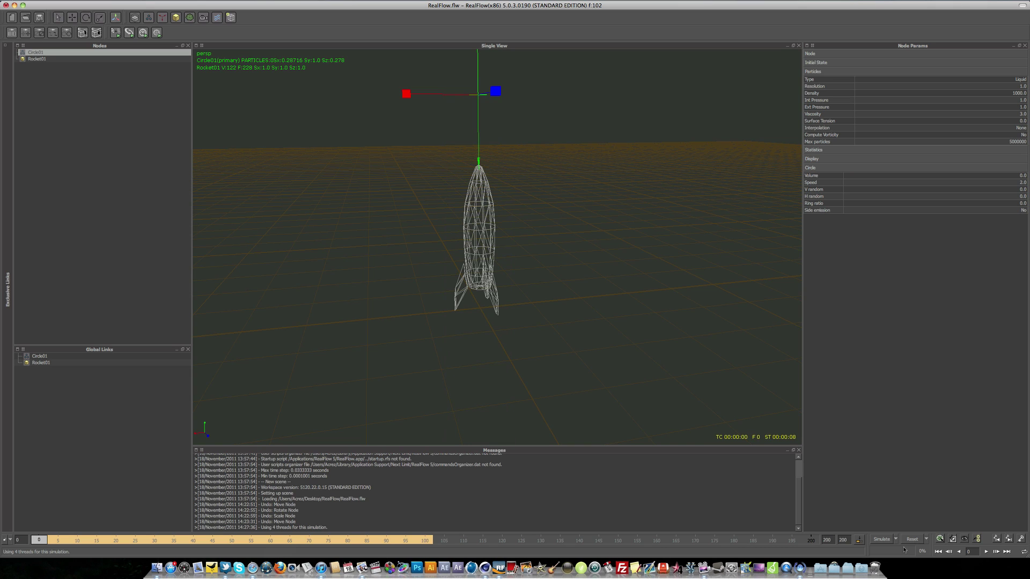
left_click(883, 539)
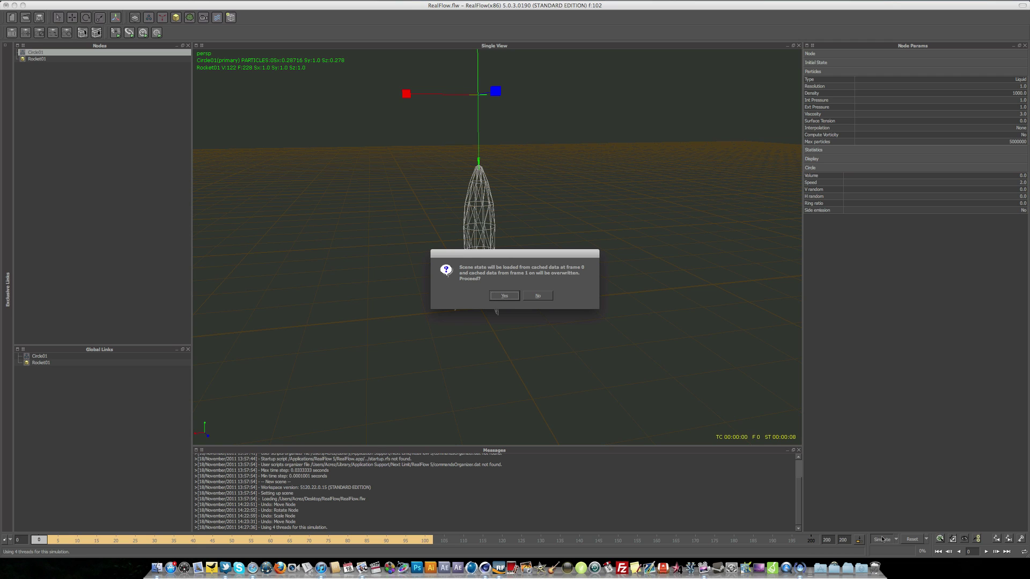
key("Return")
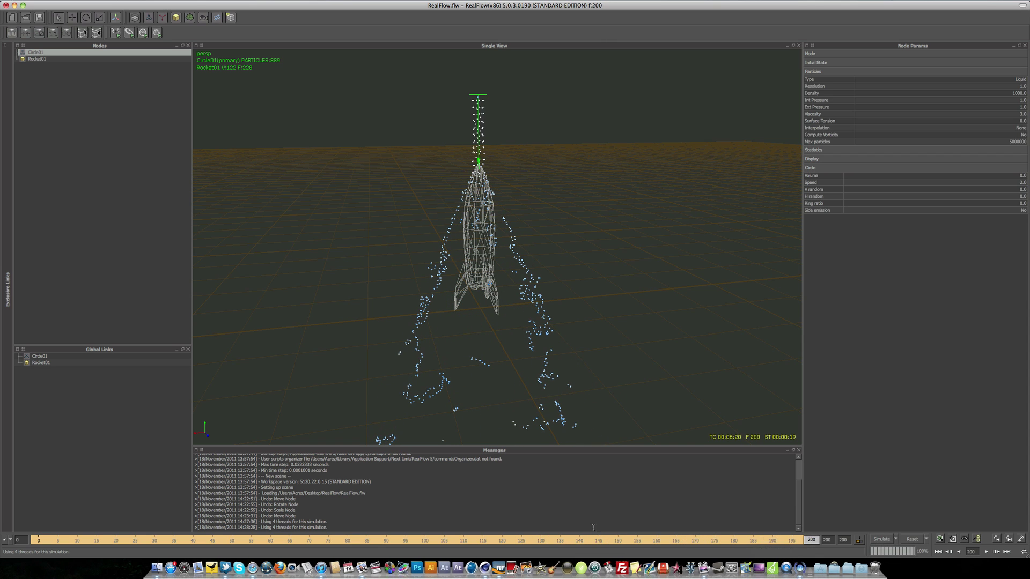
Scrub through the simulated frames to examine how the particles flow over the rocket, and return to frame 0.
mouse_move(585, 541)
left_mouse_down()
mouse_move(56, 541)
mouse_move(359, 554)
left_mouse_up()
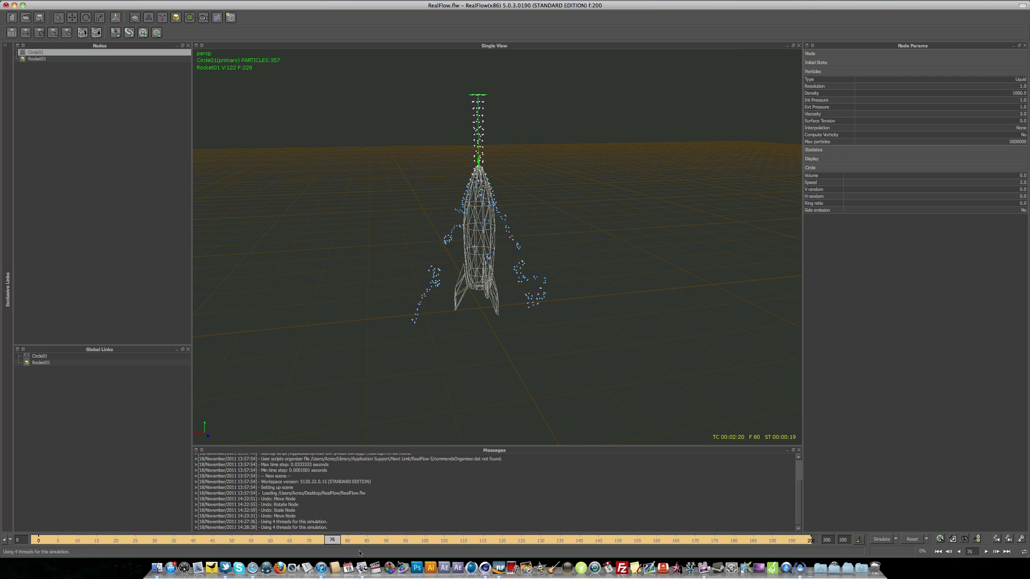
left_click(515, 542)
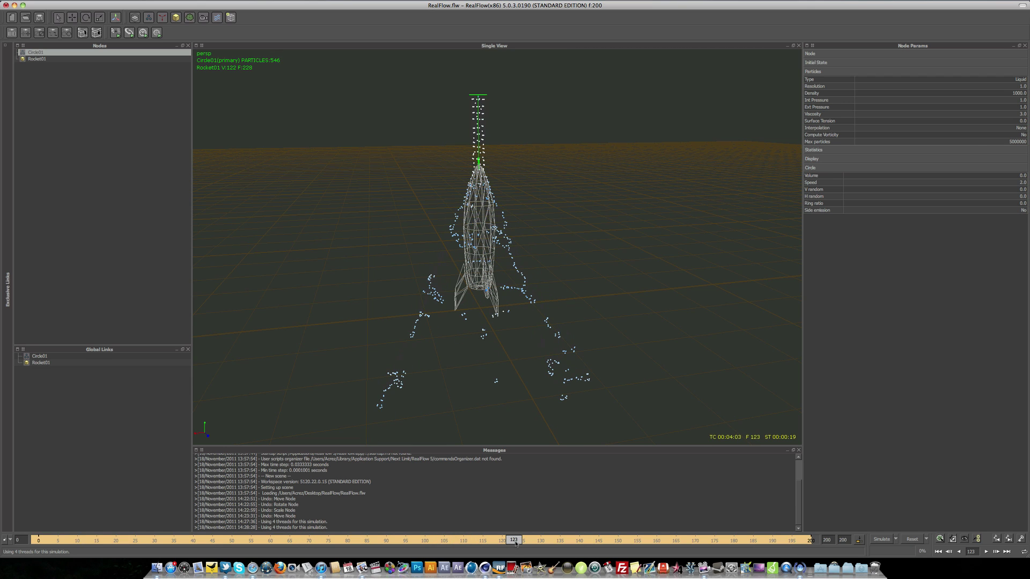
left_click_drag(516, 542, 38, 541)
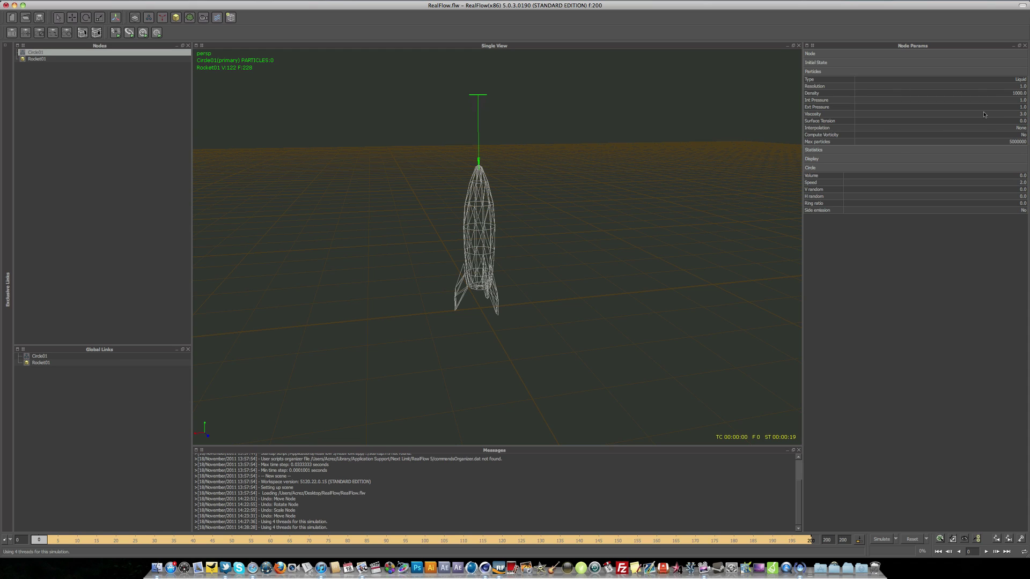
Review the available particle types for the circle emitter, keeping Liquid selected.
left_click(997, 79)
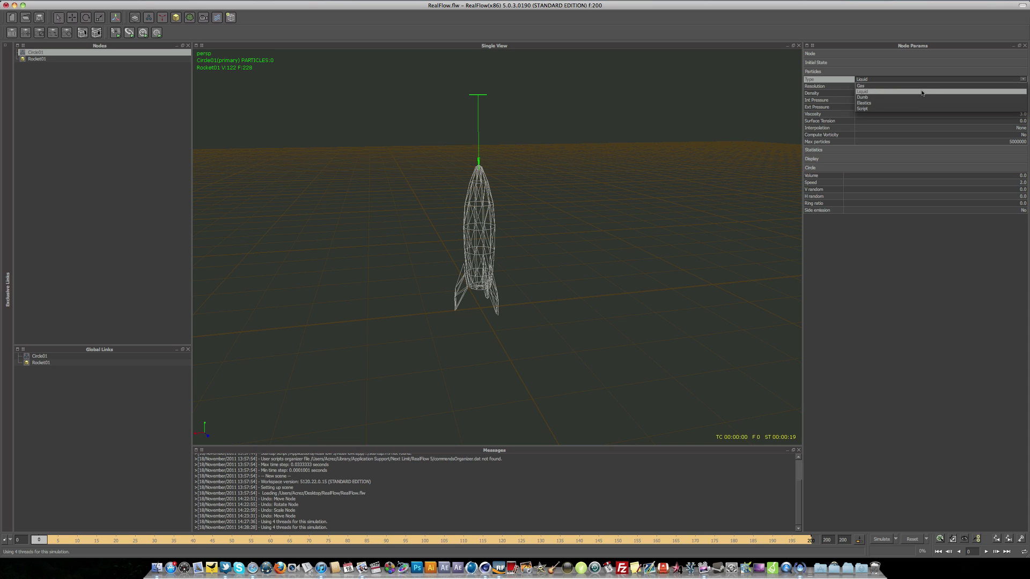
left_click(922, 92)
left_click(970, 81)
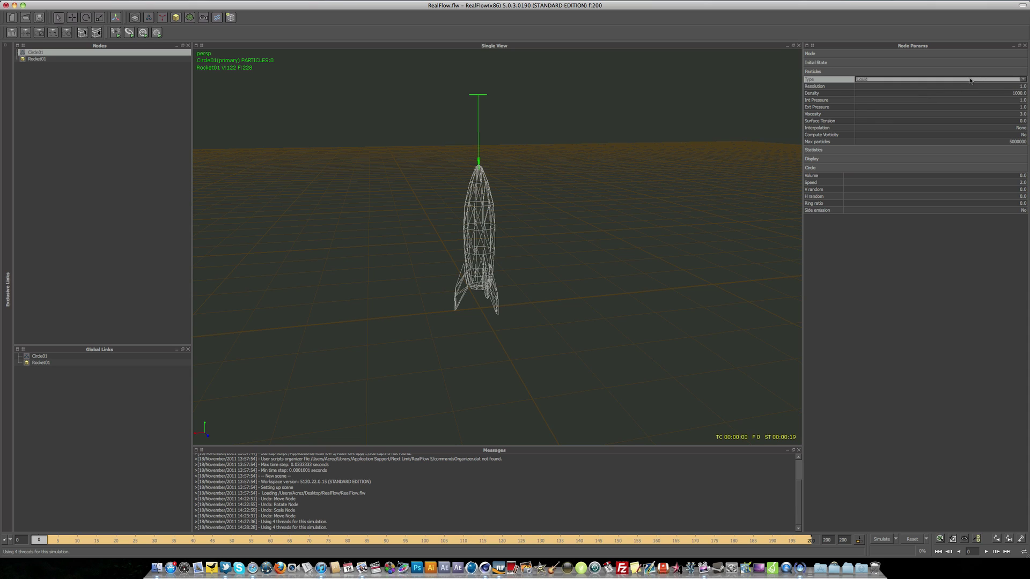
left_click(970, 81)
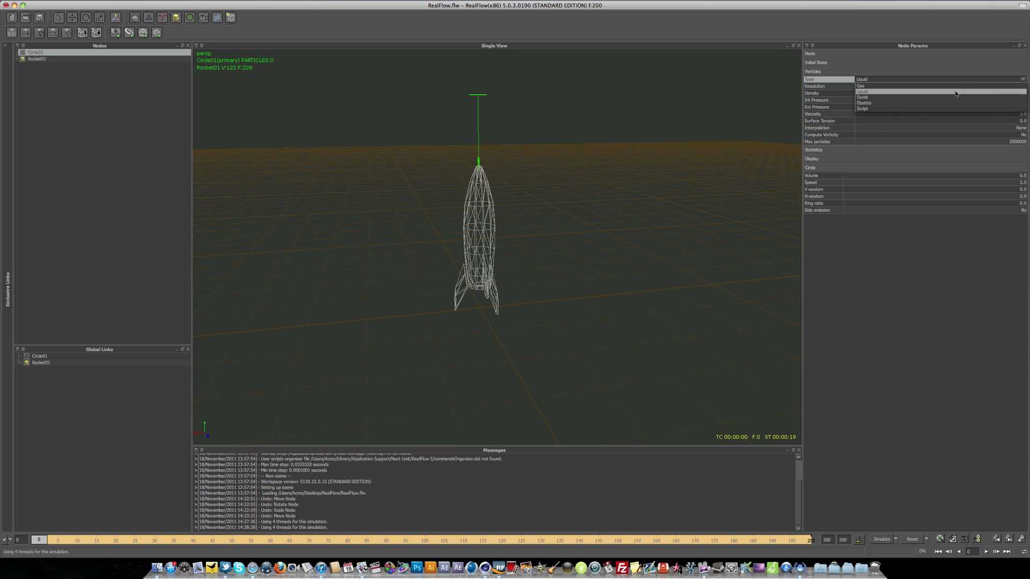
left_click(912, 92)
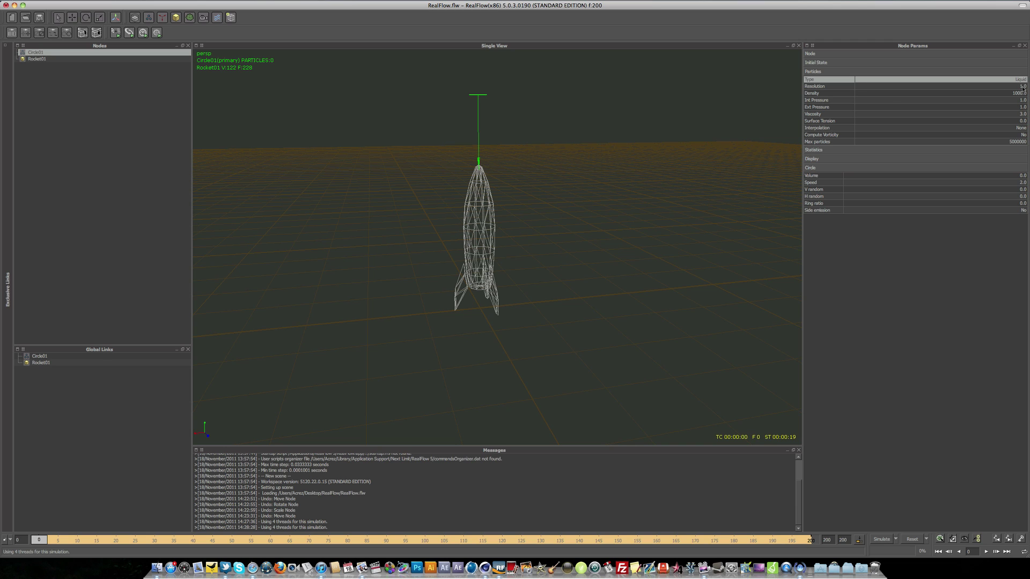
Check the particle density at frame 65, set the emitter's particle resolution to 10, and reset all simulation data.
left_click_drag(215, 541, 291, 540)
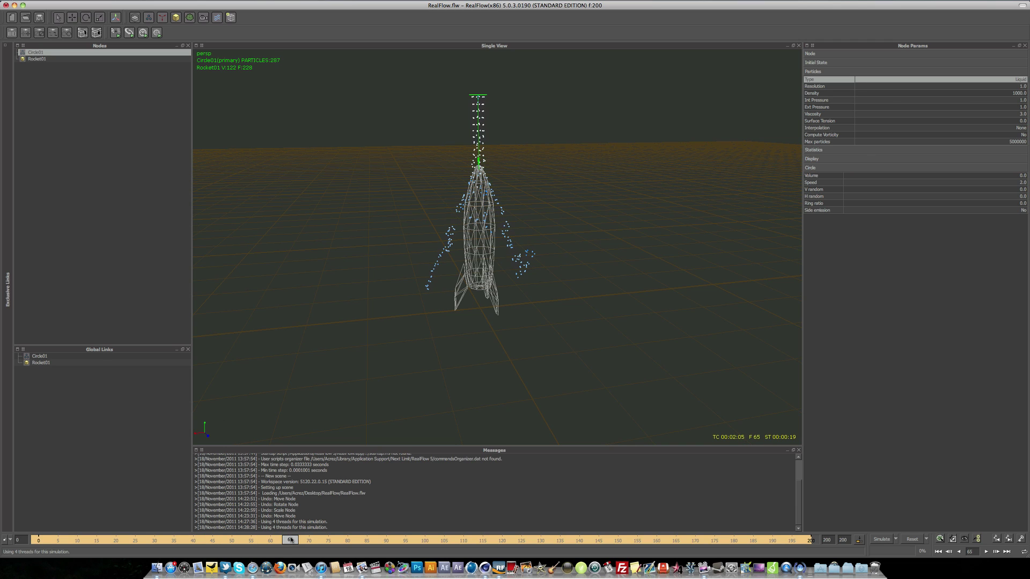
left_click(1024, 86)
type("10")
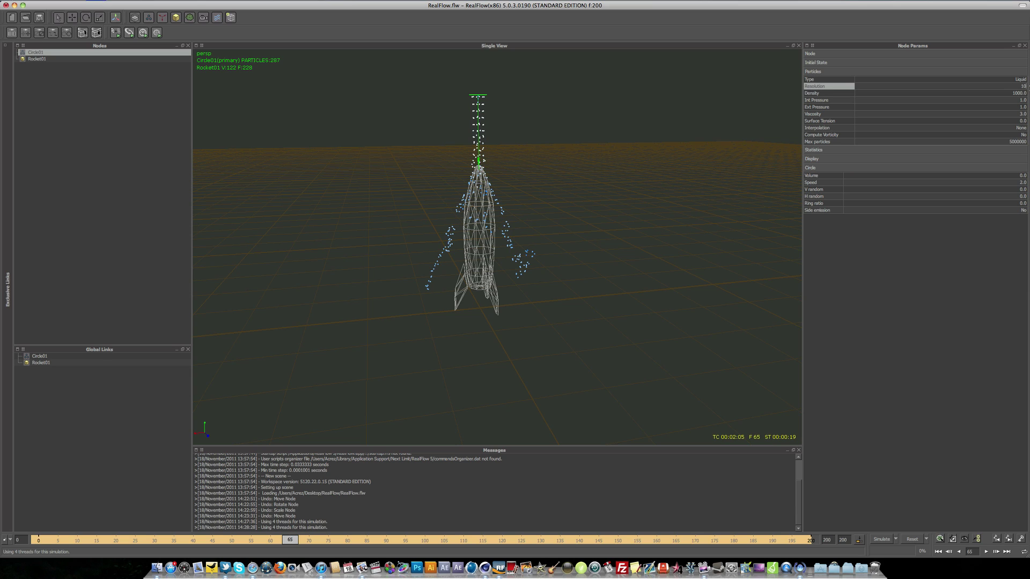
key("Return")
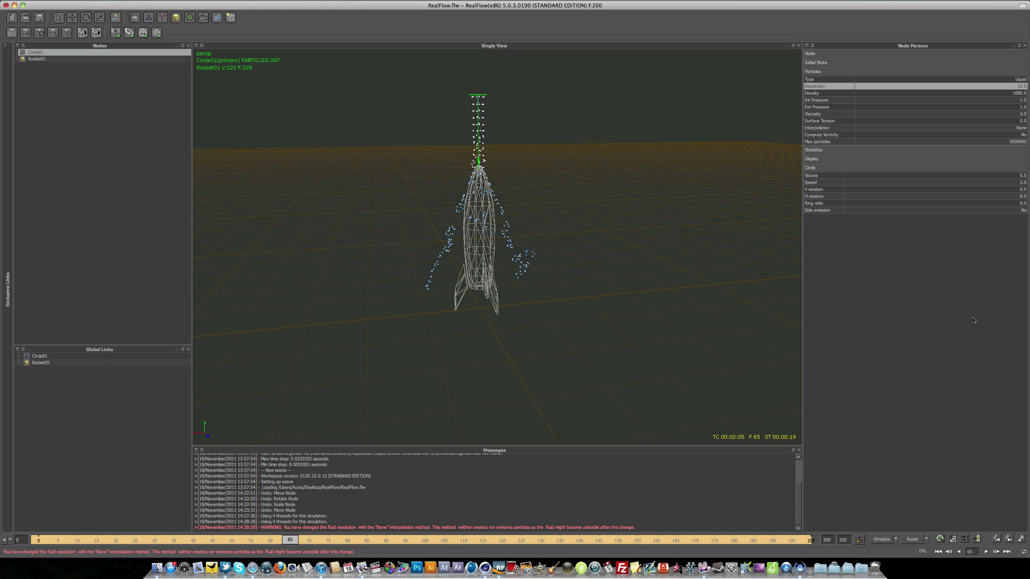
key("ctrl+r")
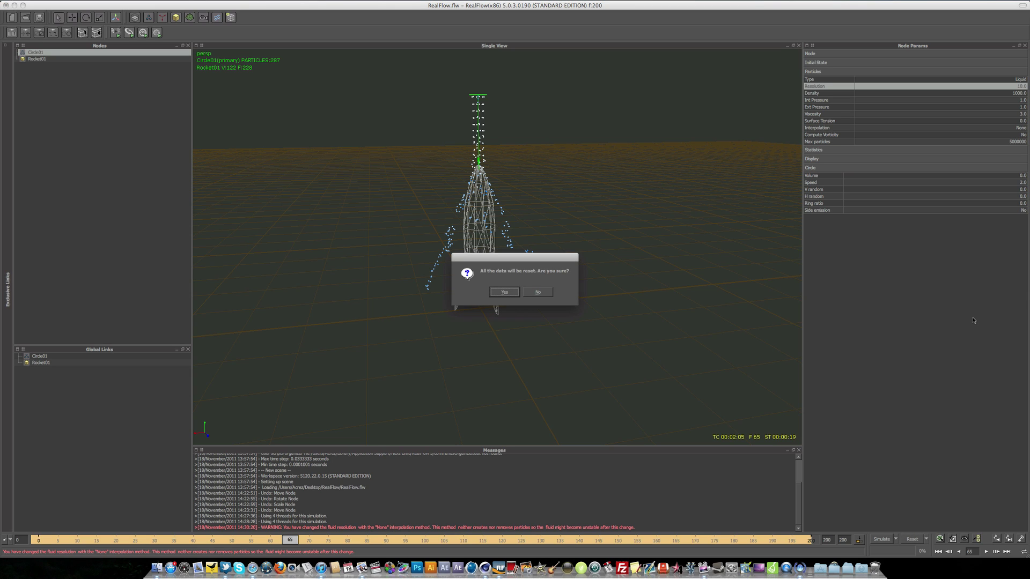
key("Return")
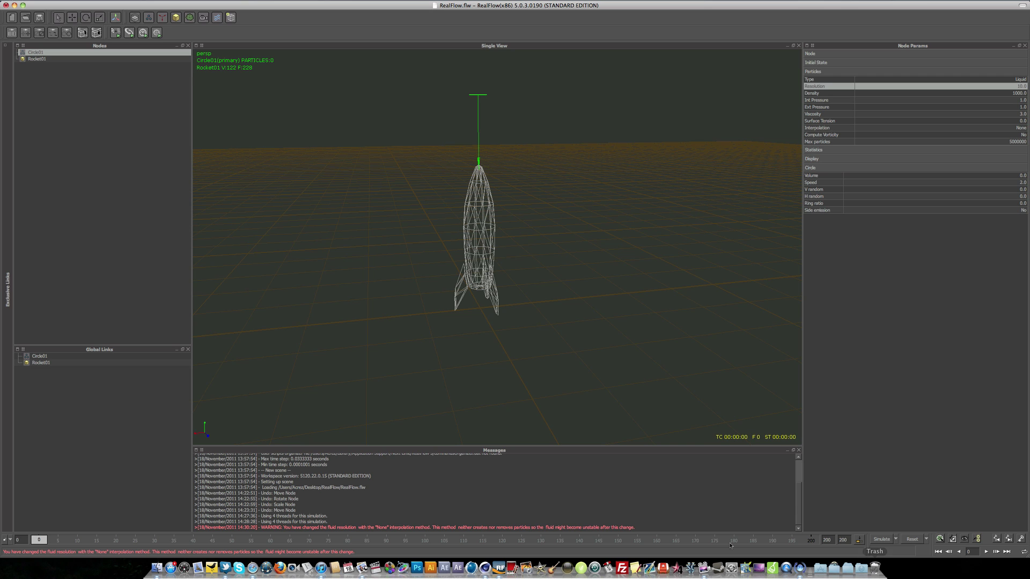
Run the particle simulation at the new resolution, stop it at frame 111, and return to frame 0.
left_click(880, 539)
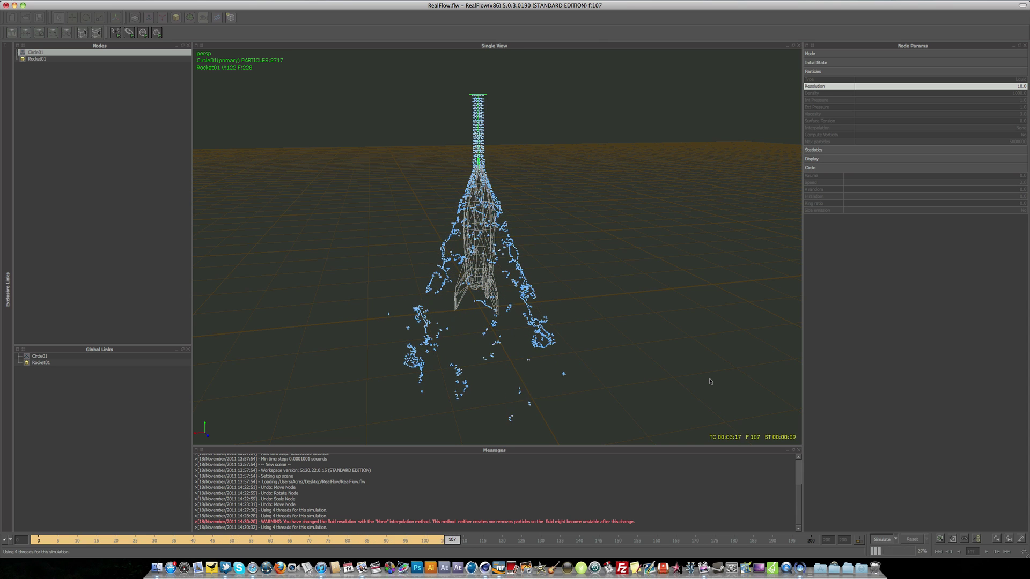
key("ctrl+Page_Down")
key("ctrl+Page_Up")
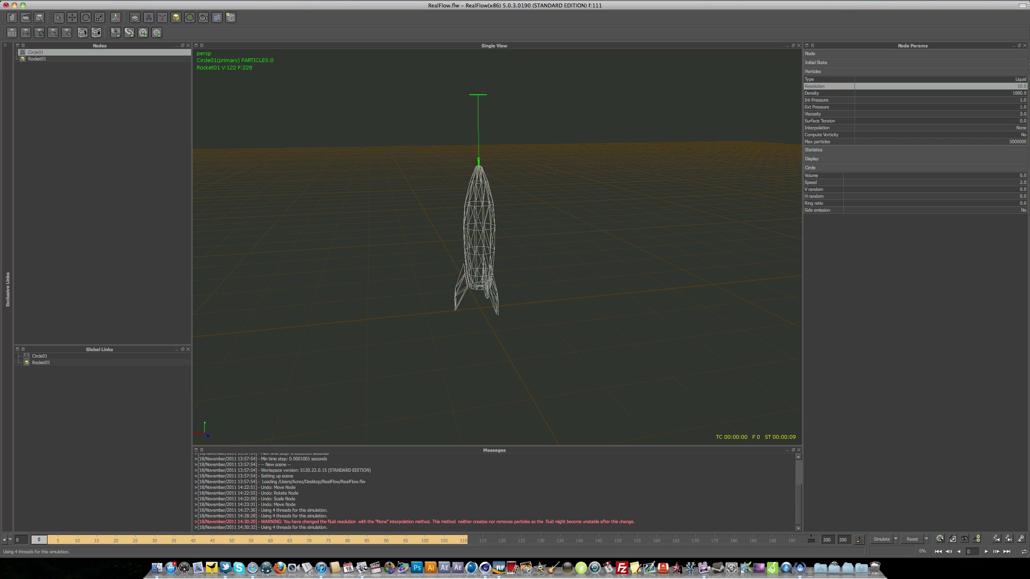
Set the circle emitter's viscosity to 10 and surface tension to 10.
left_click(960, 120)
left_click(963, 113)
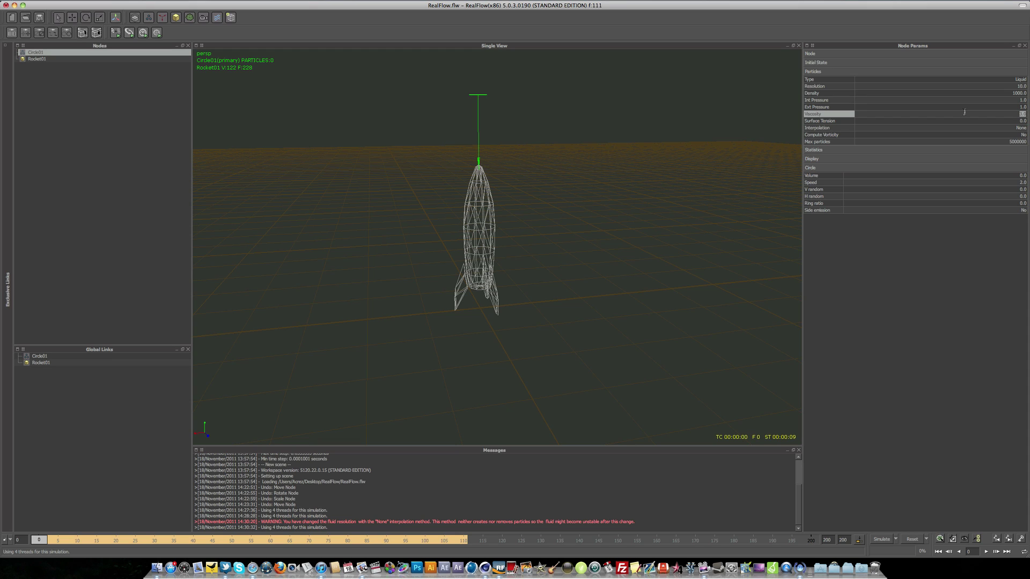
type("10")
key("Tab")
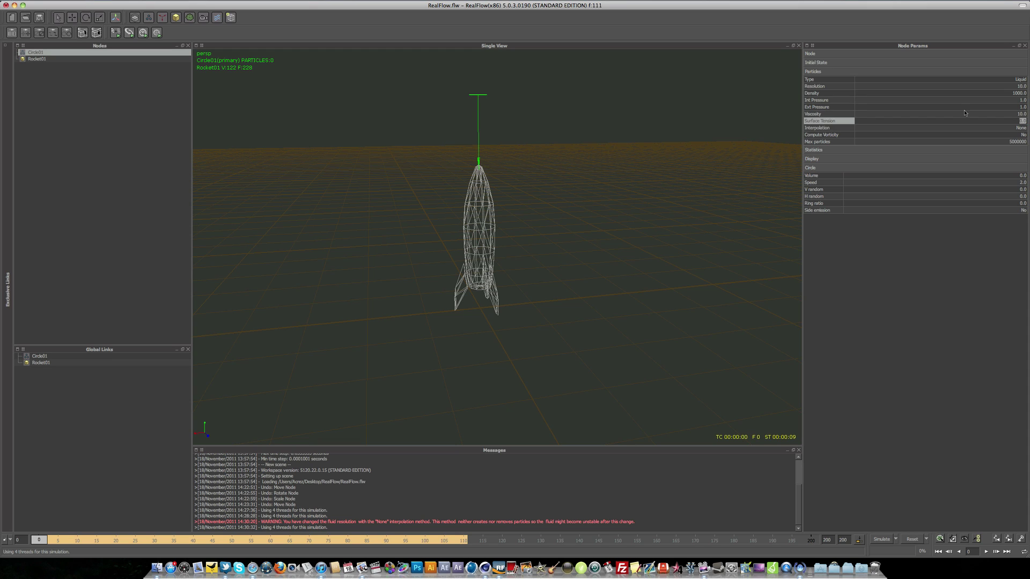
type("10")
key("Return")
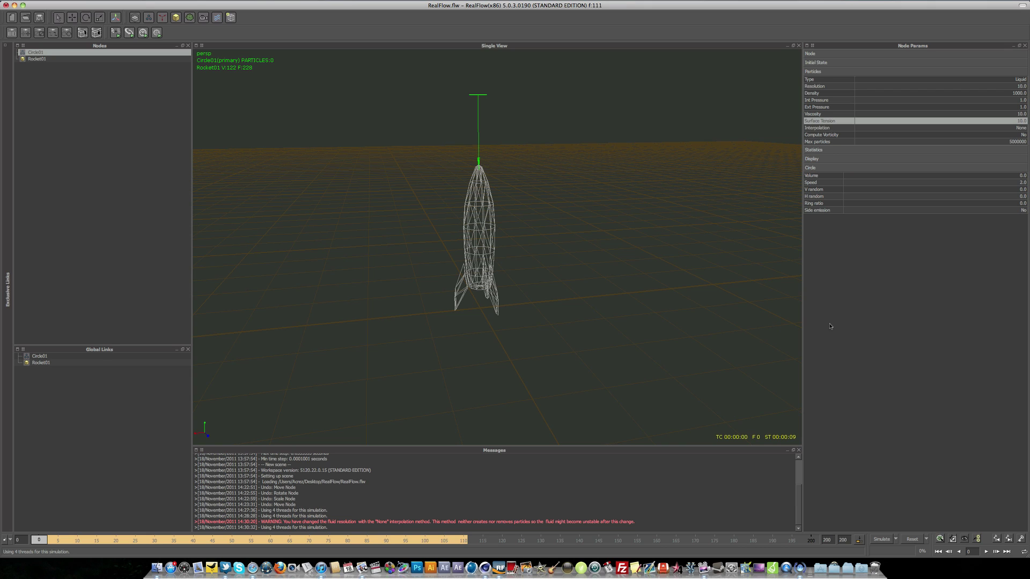
Rerun the simulation over the cached data, stop it at frame 131, and examine the particle stream leaving the emitter.
left_click(880, 541)
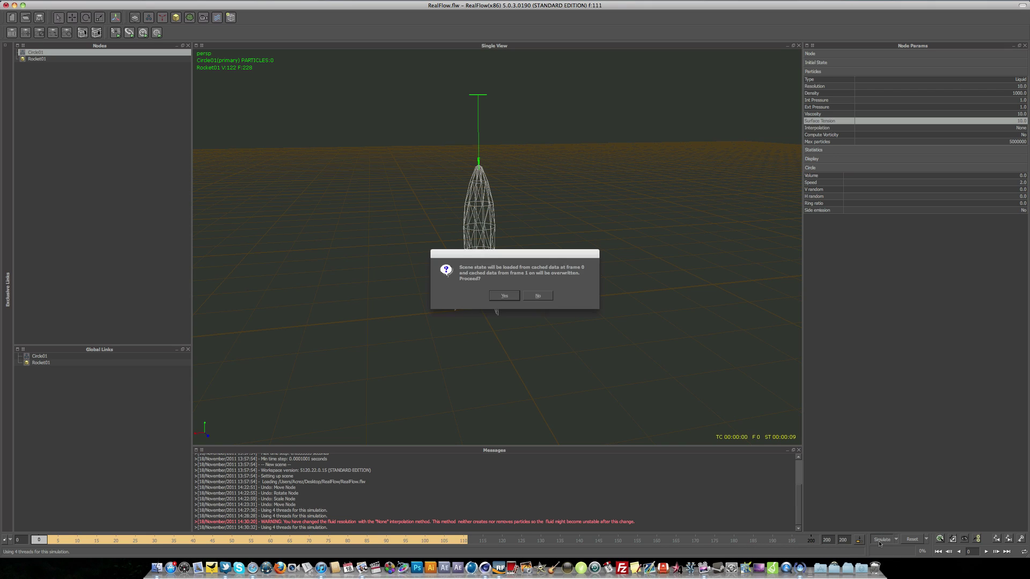
key("Return")
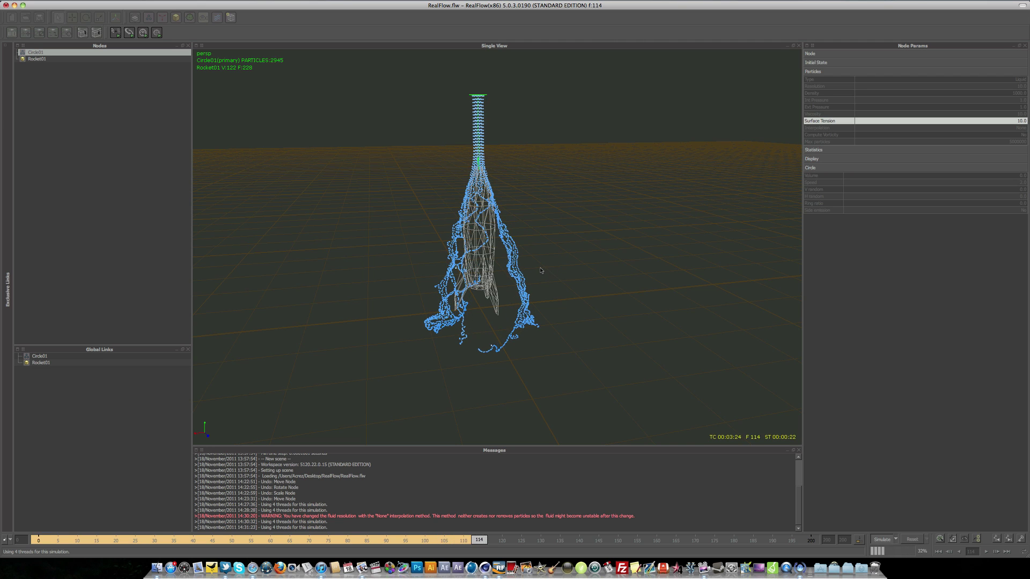
key("Escape")
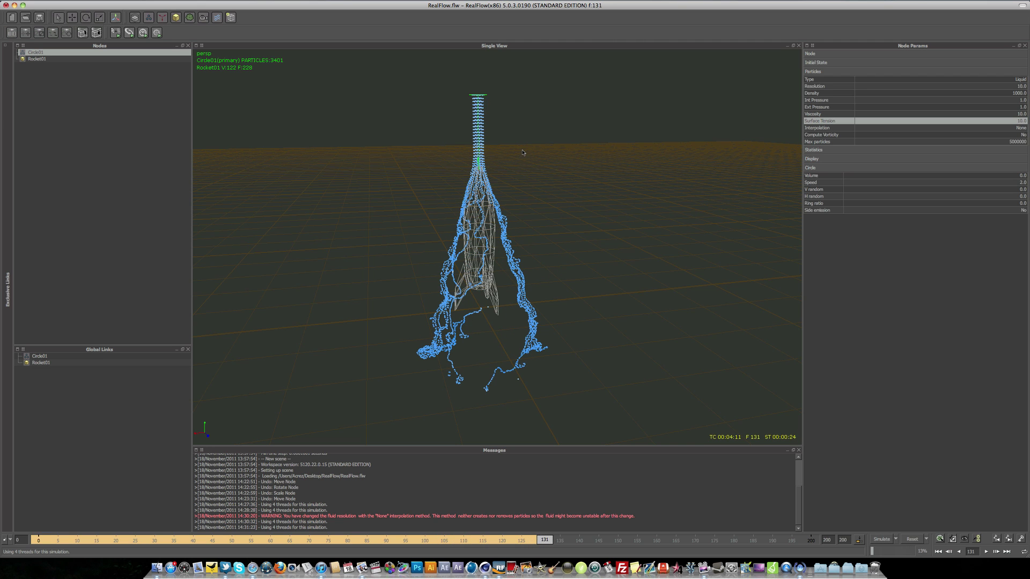
scroll(506, 133, "up", 2)
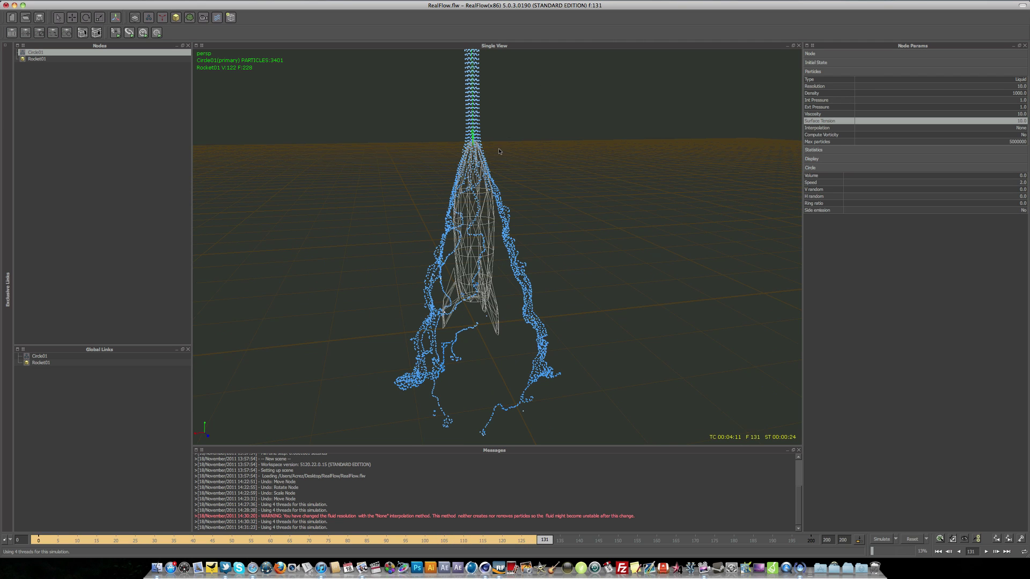
scroll(499, 149, "up", 1)
scroll(501, 146, "up", 2)
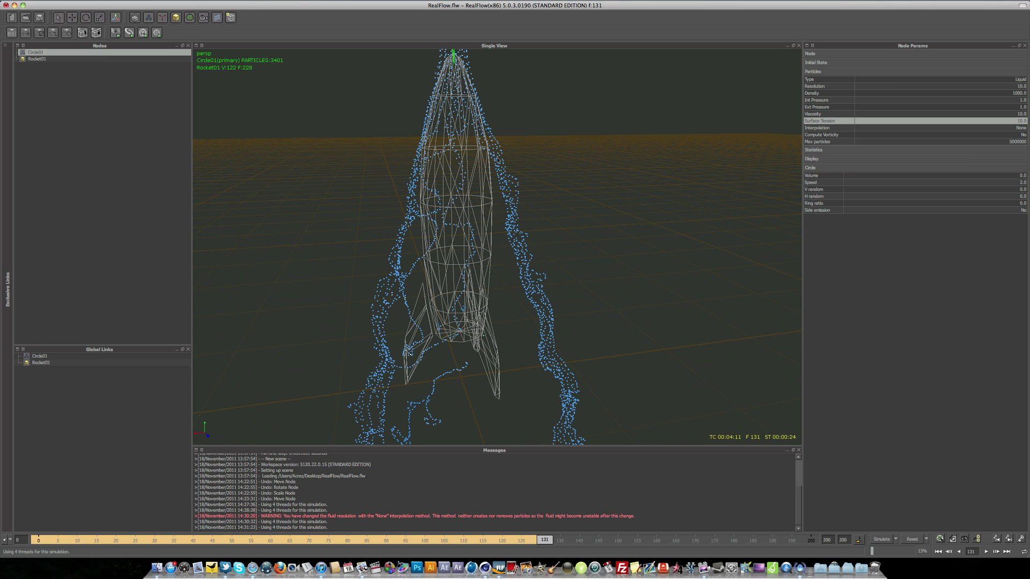
left_click_drag(482, 117, 490, 263, "alt")
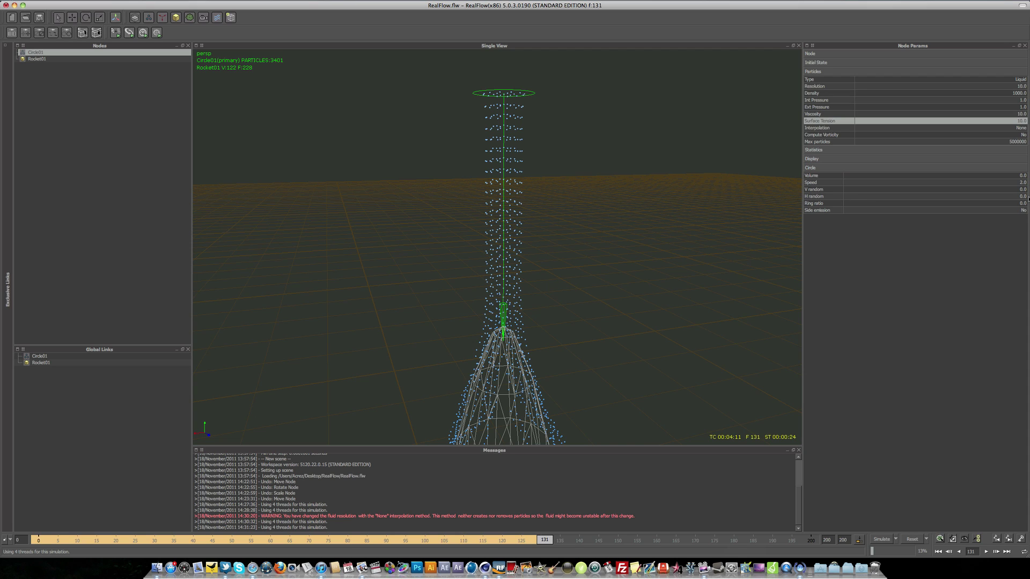
Set the circle emitter's V random and H random values to 5.
left_click(1024, 189)
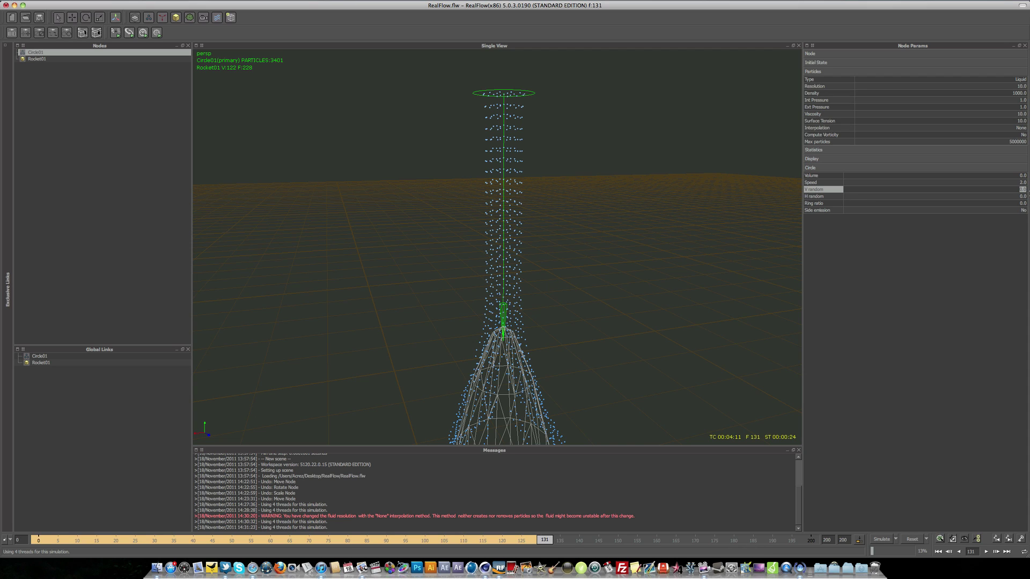
type("5")
key("Tab")
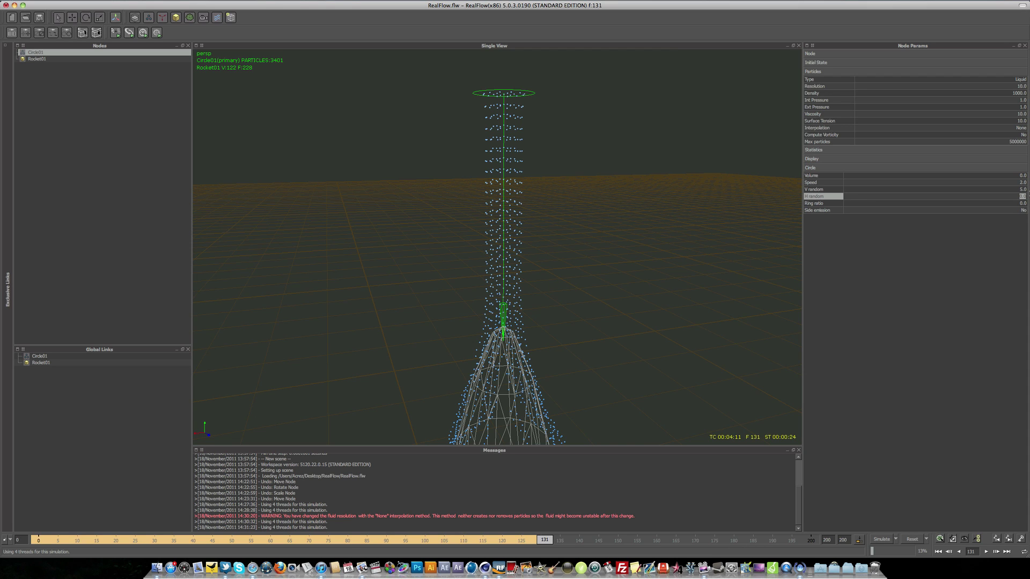
type("5")
key("Return")
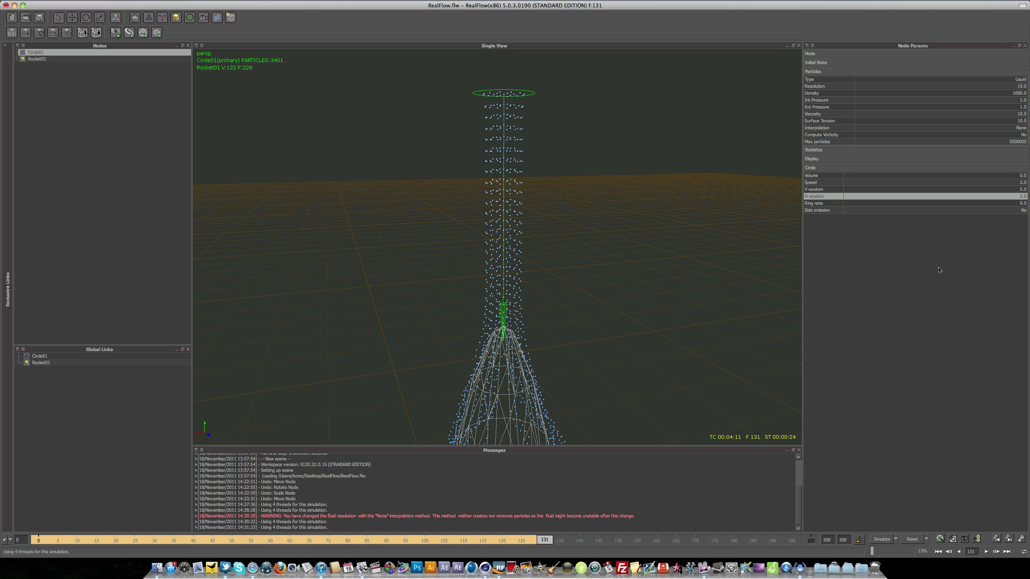
Return to frame 0, rerun the simulation over the cached data until frame 31, and go back to frame 0.
key("ctrl+shift+r")
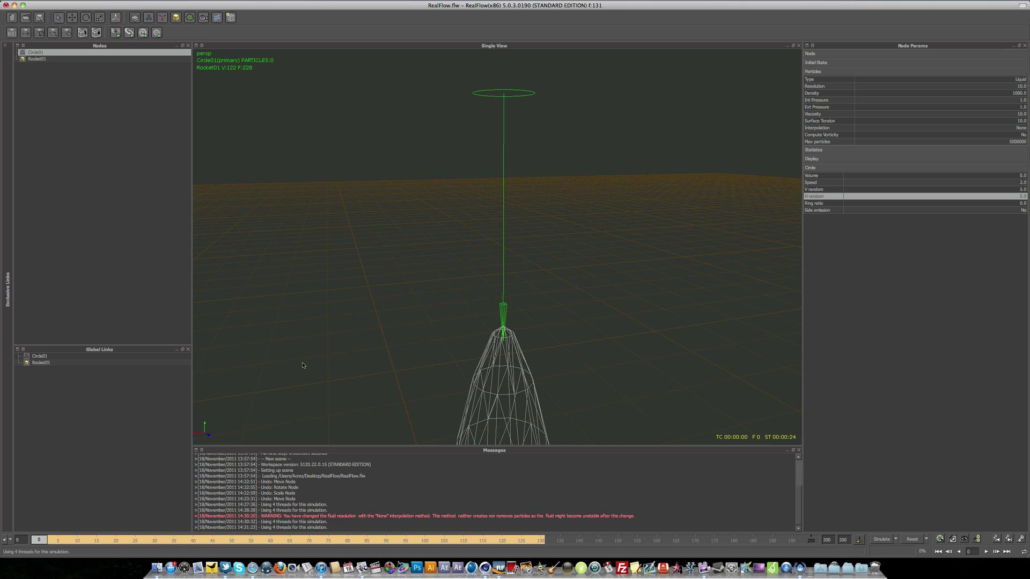
left_click(875, 539)
key("Return")
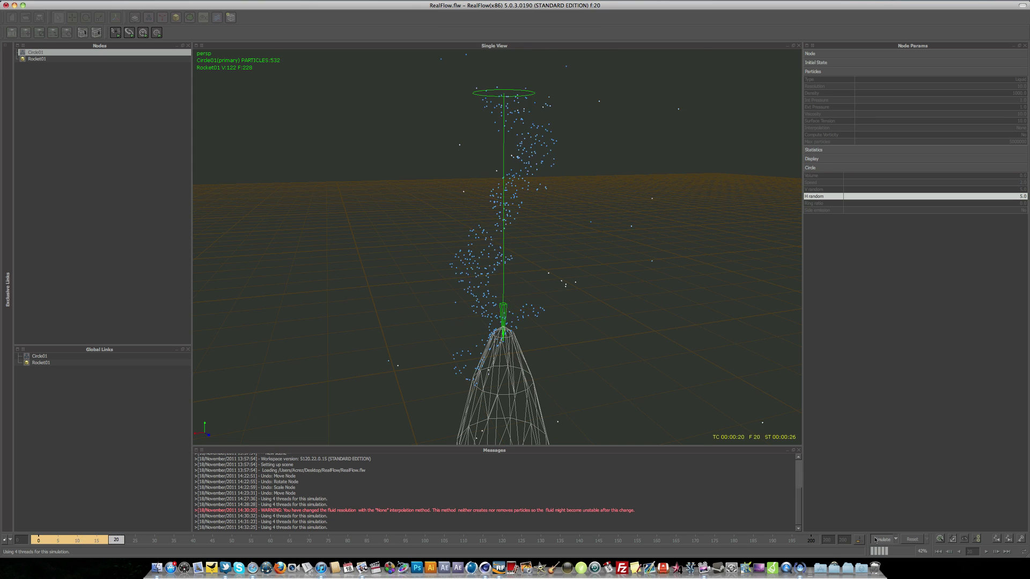
key("ctrl+Home")
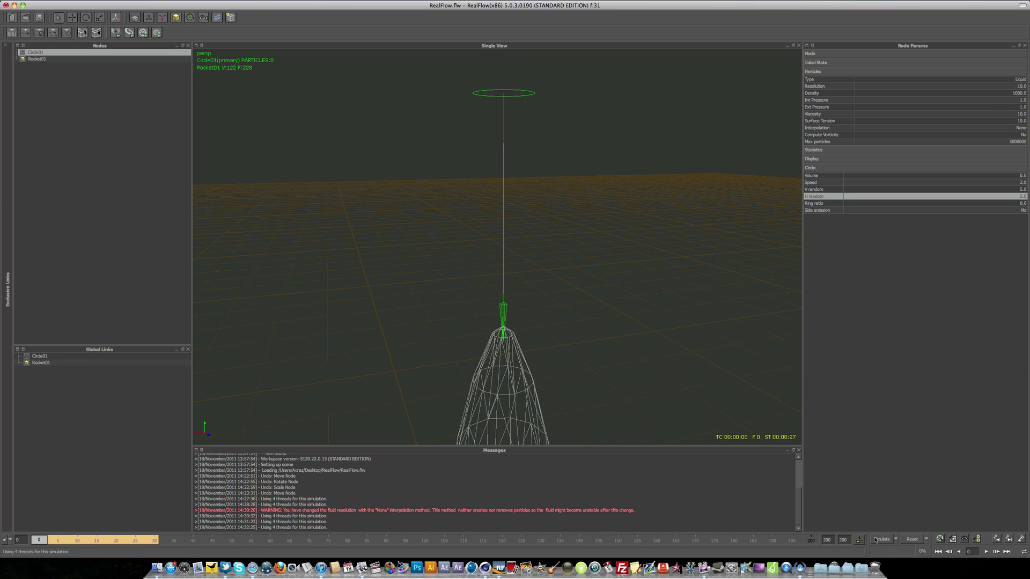
Set the circle emitter's V random and H random values to 1.
double_click(1023, 189)
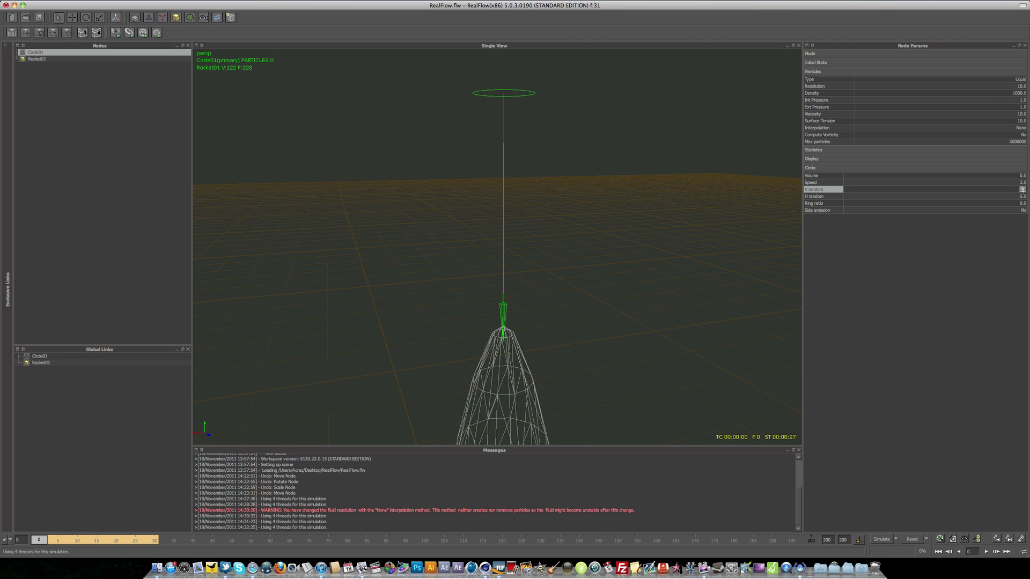
type("1")
key("Tab")
type("1")
key("Return")
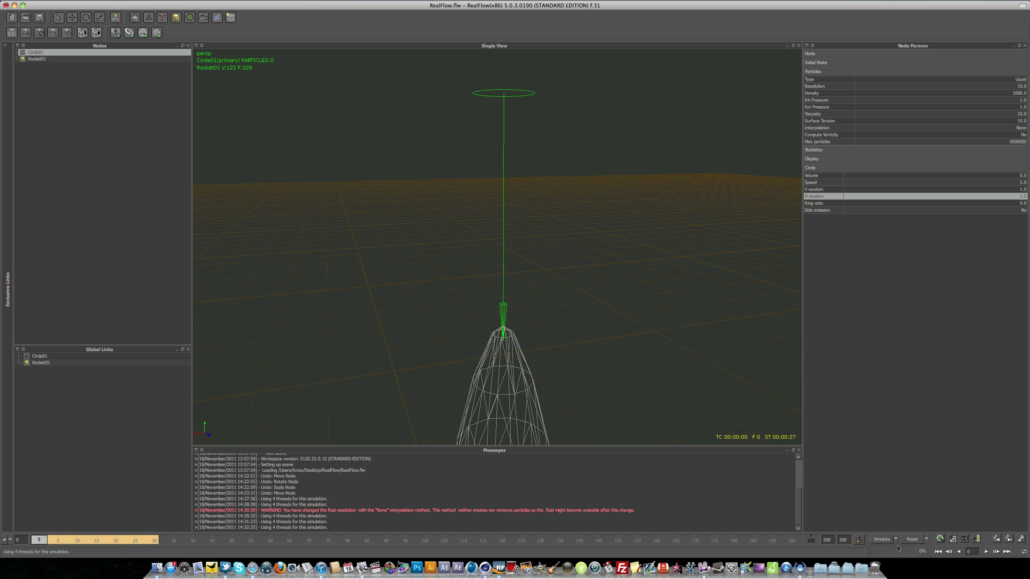
Resimulate over the cached data, stop at frame 106, and go back to frame 0.
left_click(882, 540)
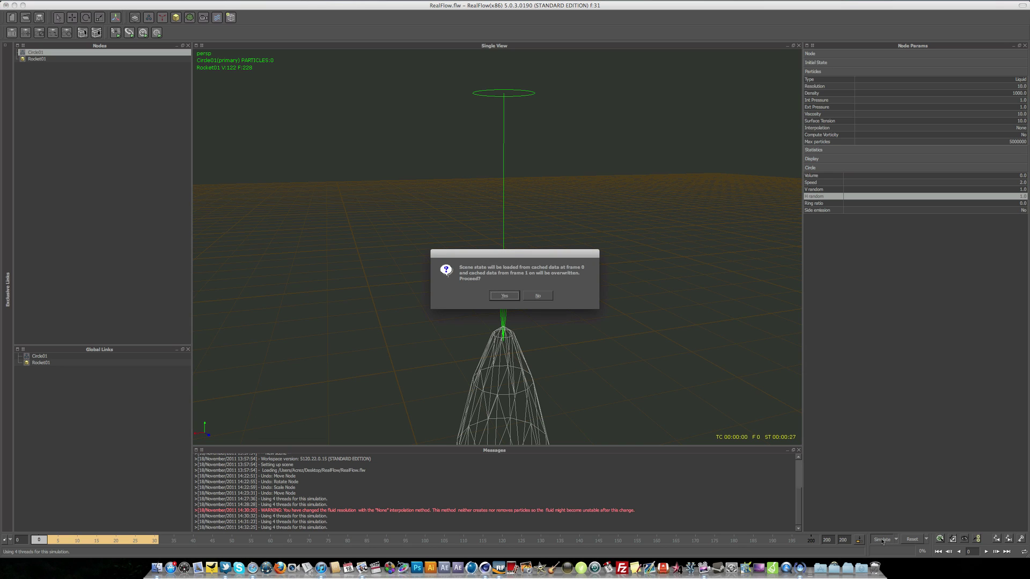
key("Return")
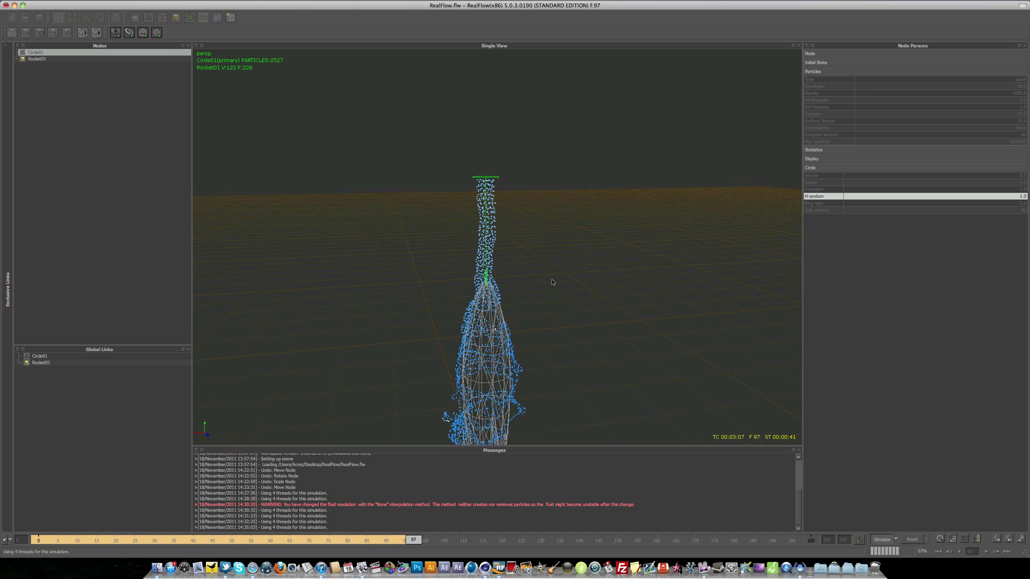
key("Escape")
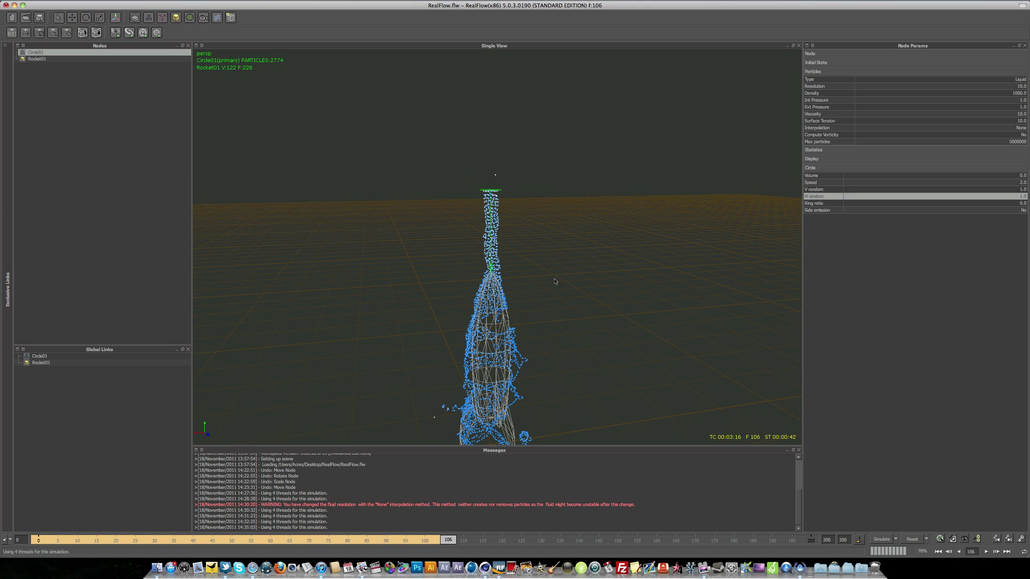
key("ctrl+Page_Up")
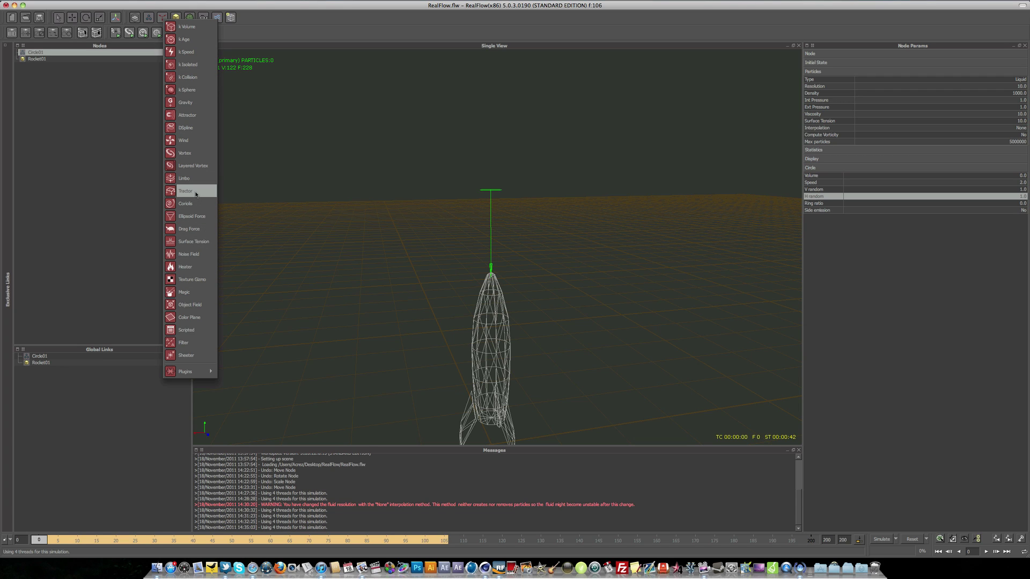
Add a Gravity daemon and a k Volume daemon to the scene.
left_click(187, 103)
left_click(162, 18)
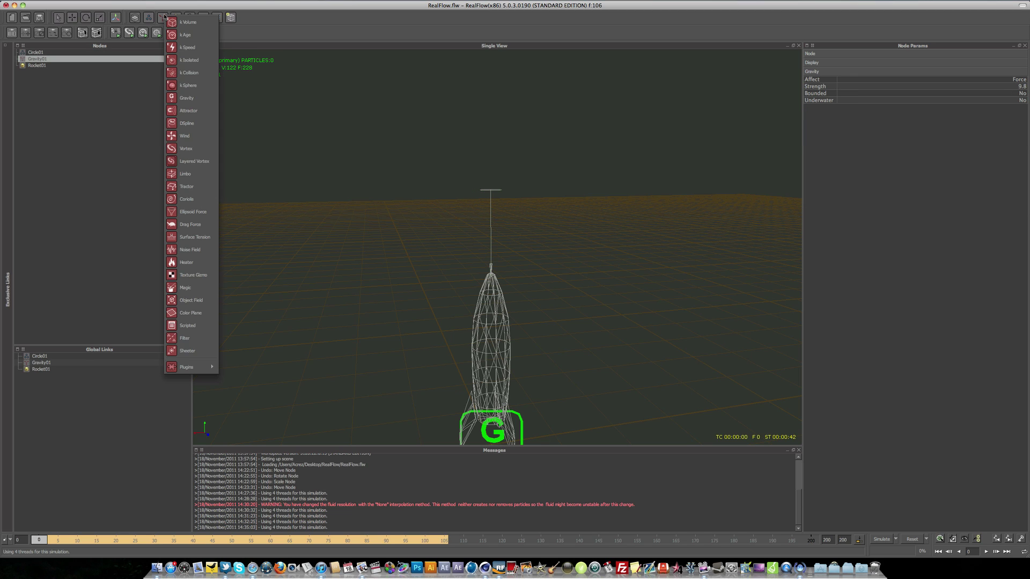
left_click(209, 23)
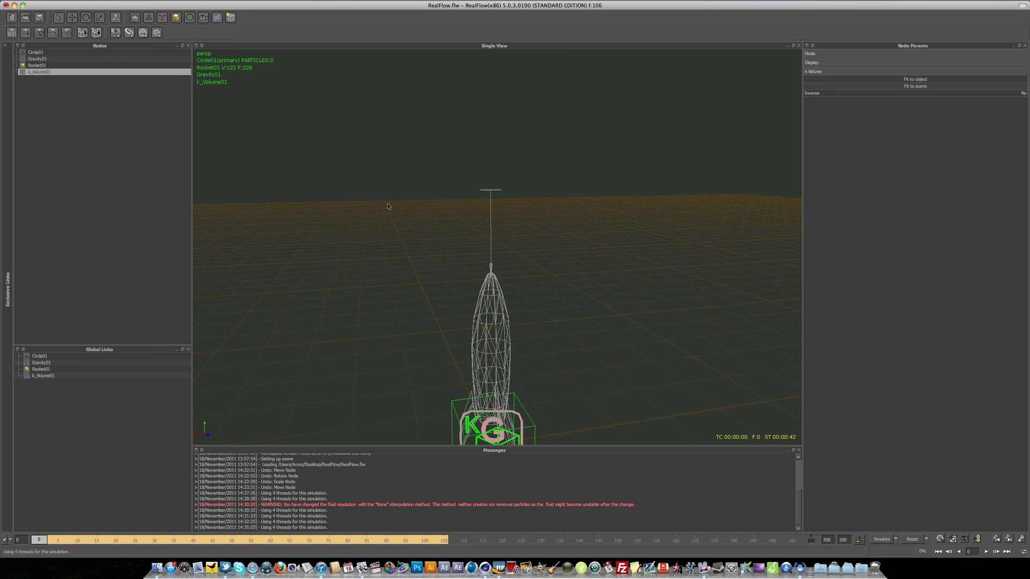
Scale the k Volume box to about 3.3, 5.3 and 4.4 in X, Y and Z, and raise it to about Y 1.73 around the rocket.
scroll(465, 291, "down", 3)
scroll(495, 298, "up", 2)
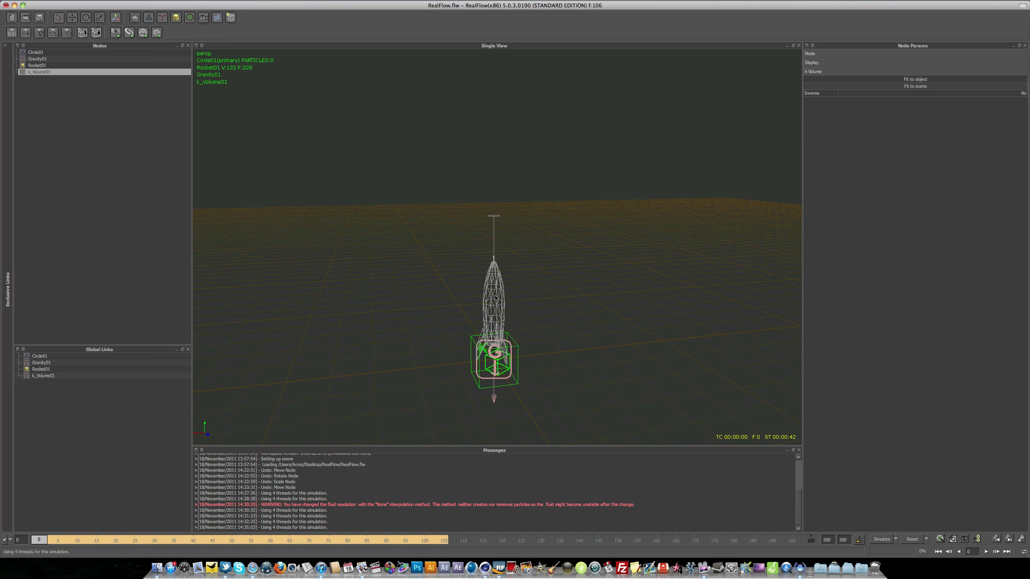
mouse_move(520, 319)
left_mouse_down("alt")
mouse_move(523, 343)
mouse_move(529, 315)
left_mouse_up("alt")
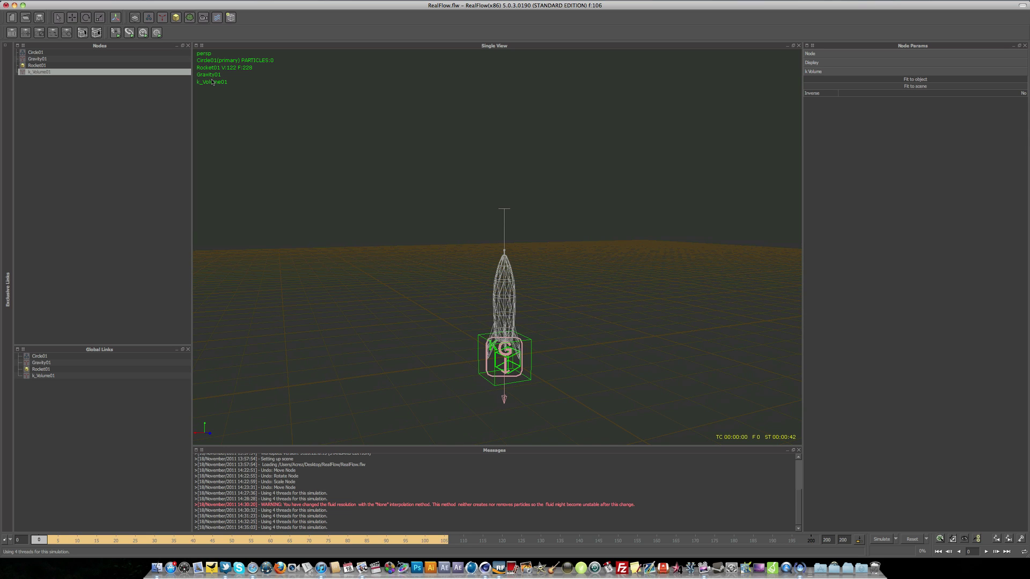
key("r")
left_click_drag(511, 298, 390, 366)
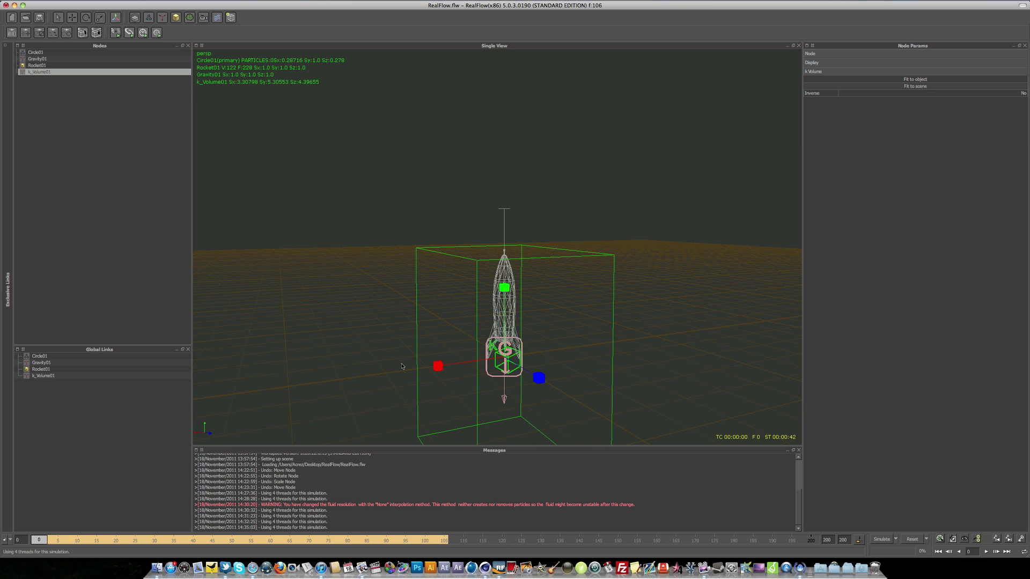
key("w")
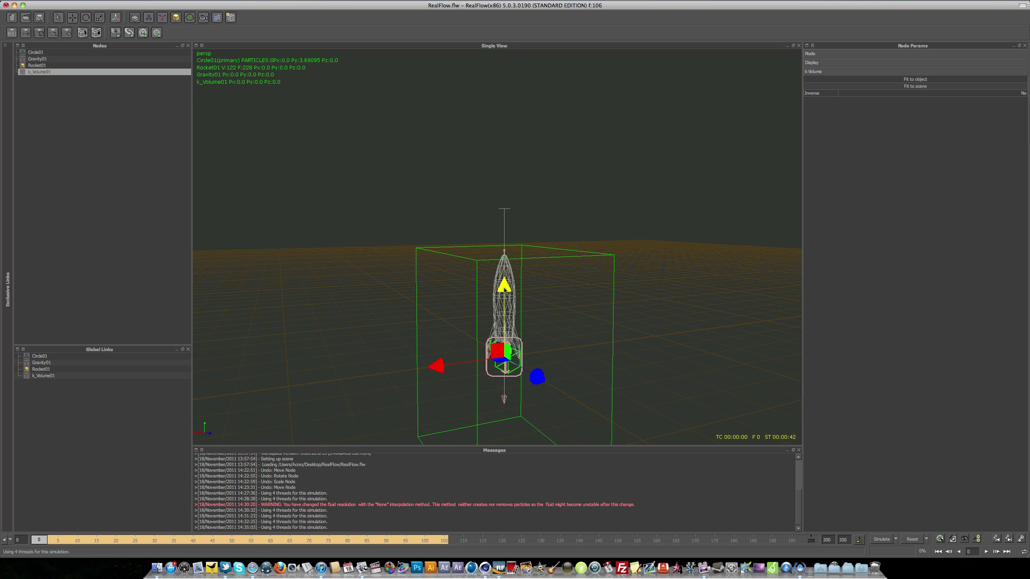
mouse_move(504, 283)
left_mouse_down()
mouse_move(504, 210)
mouse_move(485, 257)
mouse_move(513, 282)
mouse_move(498, 305)
mouse_move(507, 279)
mouse_move(491, 295)
mouse_move(529, 290)
mouse_move(504, 281)
mouse_move(528, 280)
mouse_move(481, 272)
mouse_move(494, 278)
left_mouse_up()
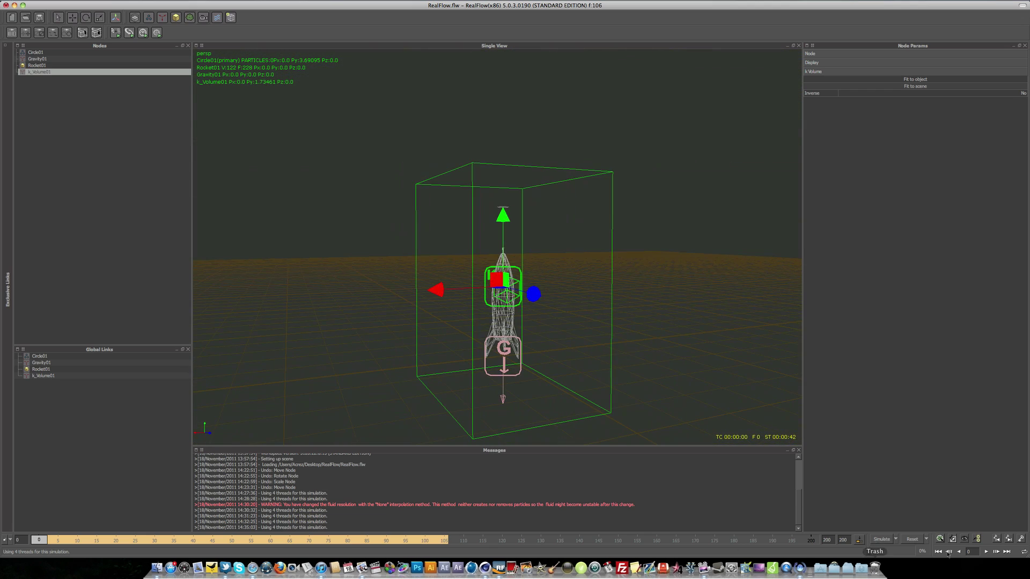
Simulate with gravity and the k Volume, overwriting the cached data, select the circle emitter to watch its particles, and stop at frame 84.
left_click(883, 540)
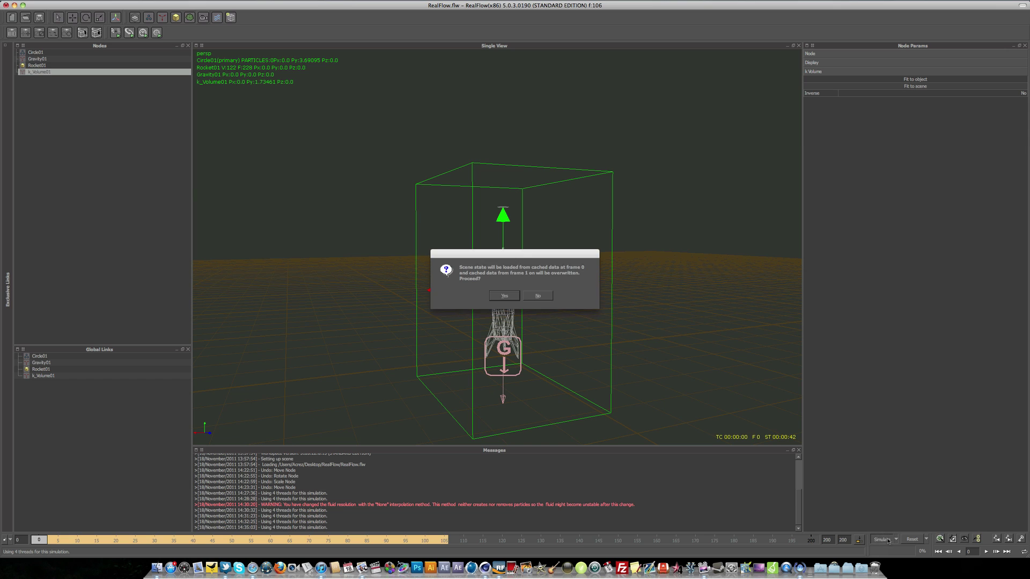
left_click(503, 297)
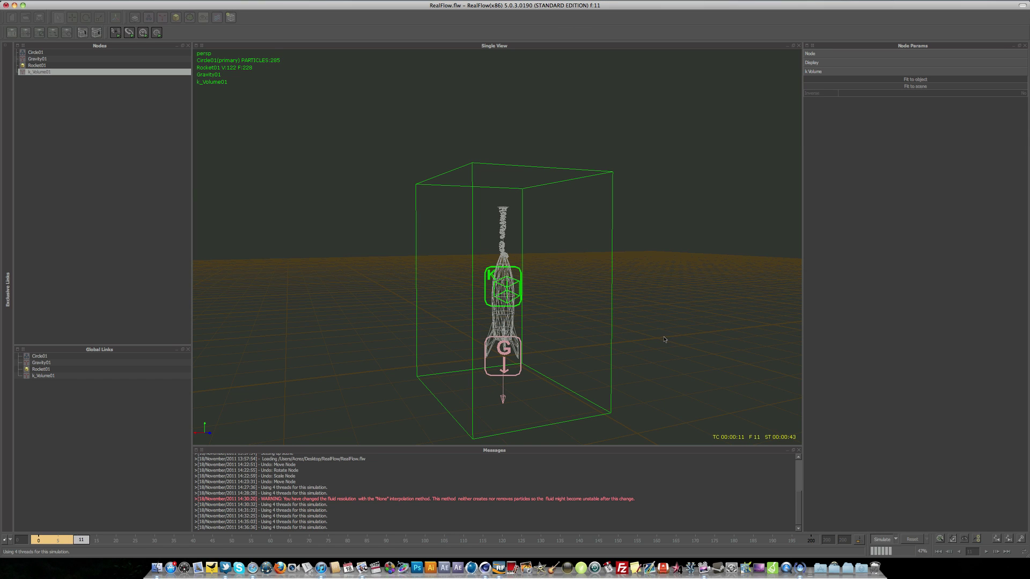
left_click(36, 52)
left_click_drag(343, 227, 488, 348, "alt")
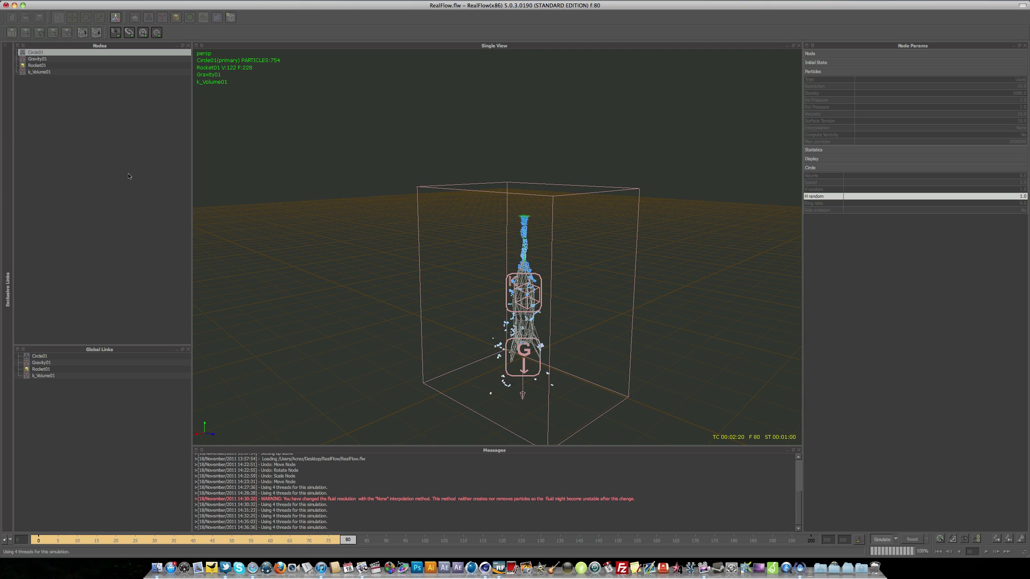
key("Escape")
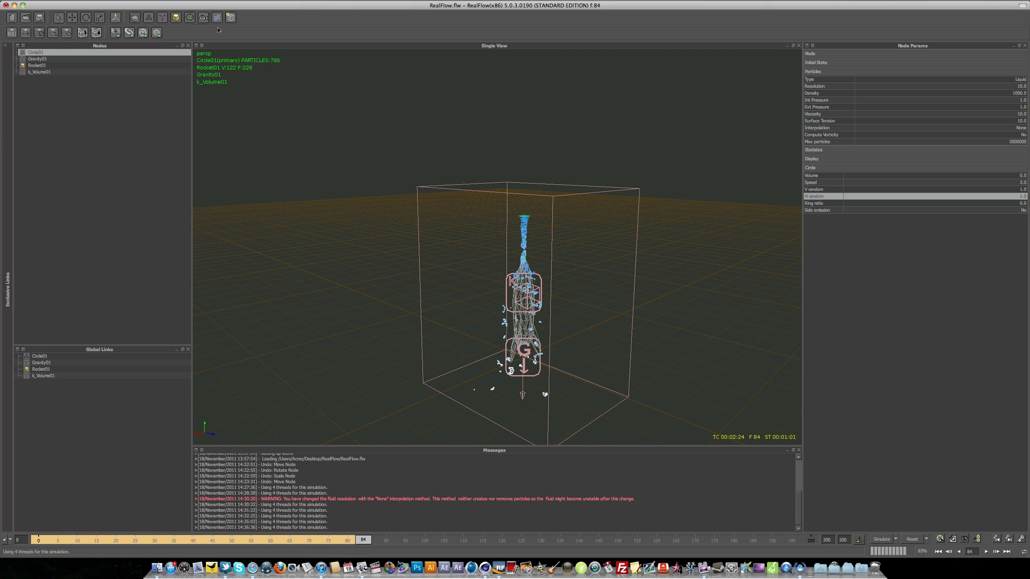
left_click(162, 18)
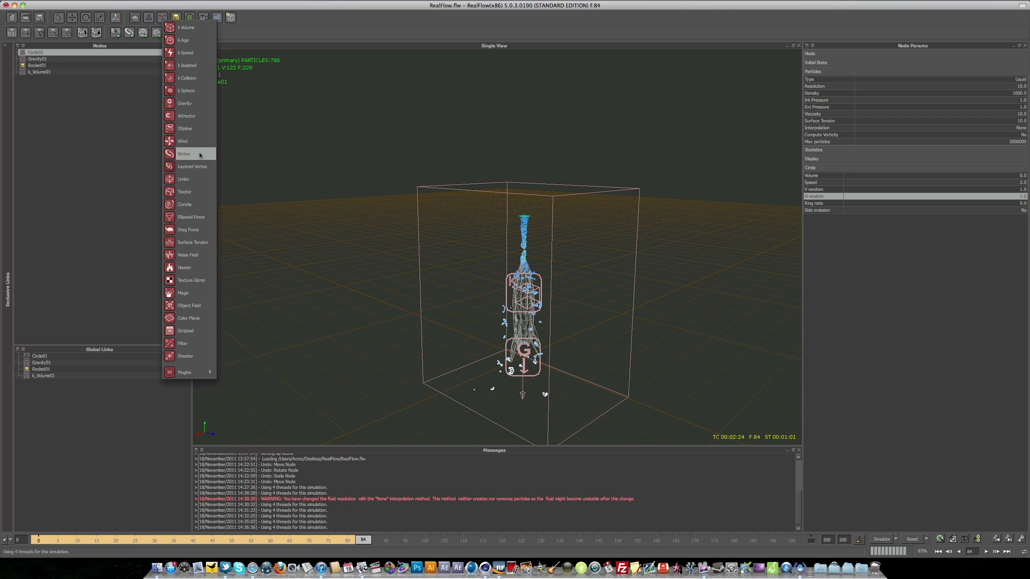
left_click(534, 246)
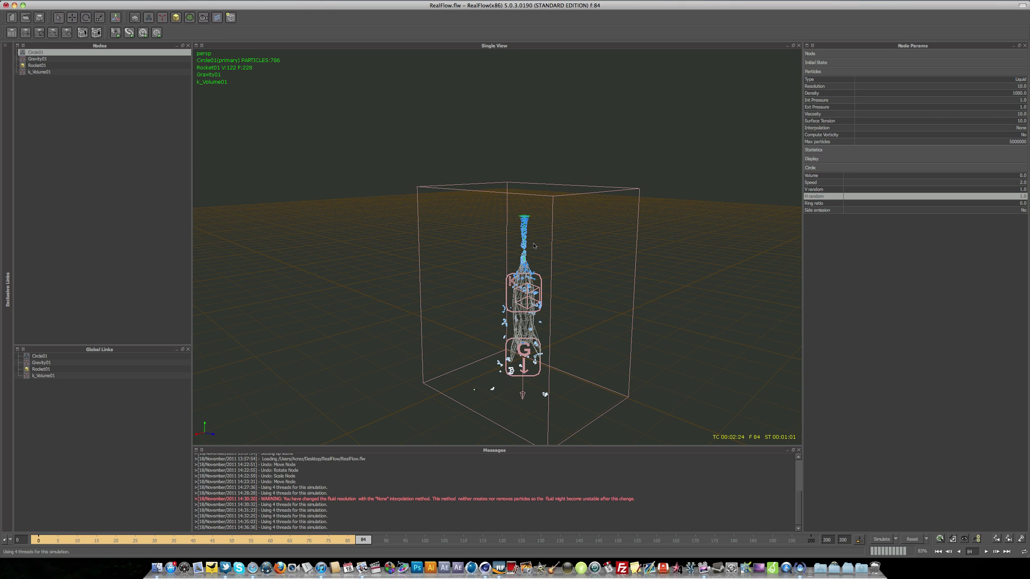
left_click(163, 18)
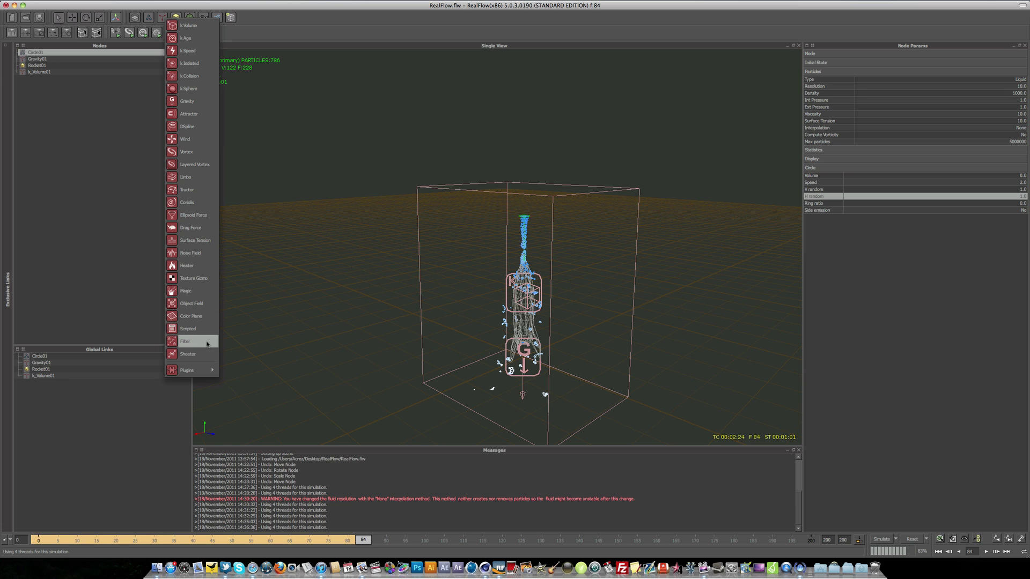
left_click(57, 242)
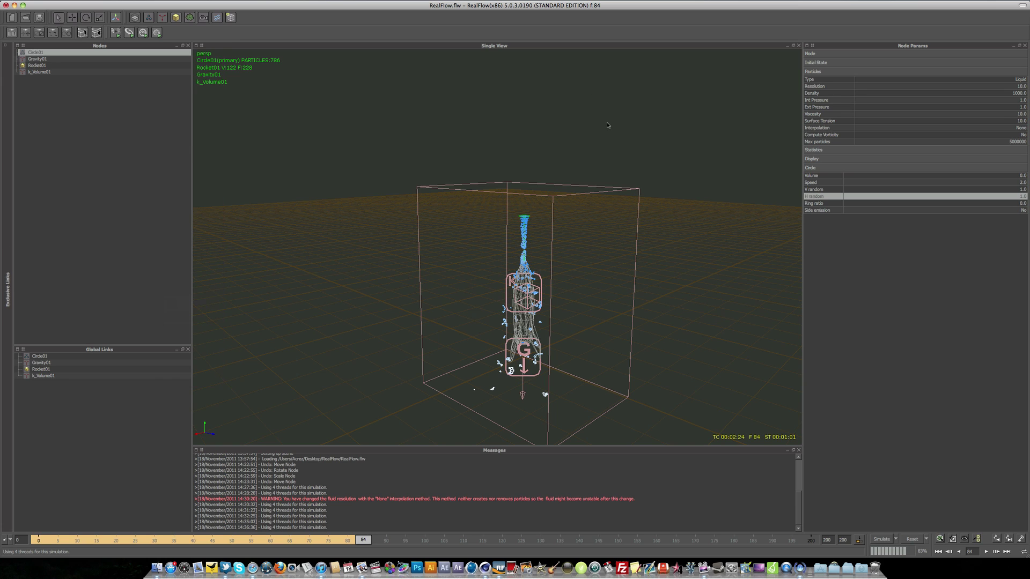
Set the FPS Output to 150 in the simulation options and reset the scene to frame 0.
left_click(896, 540)
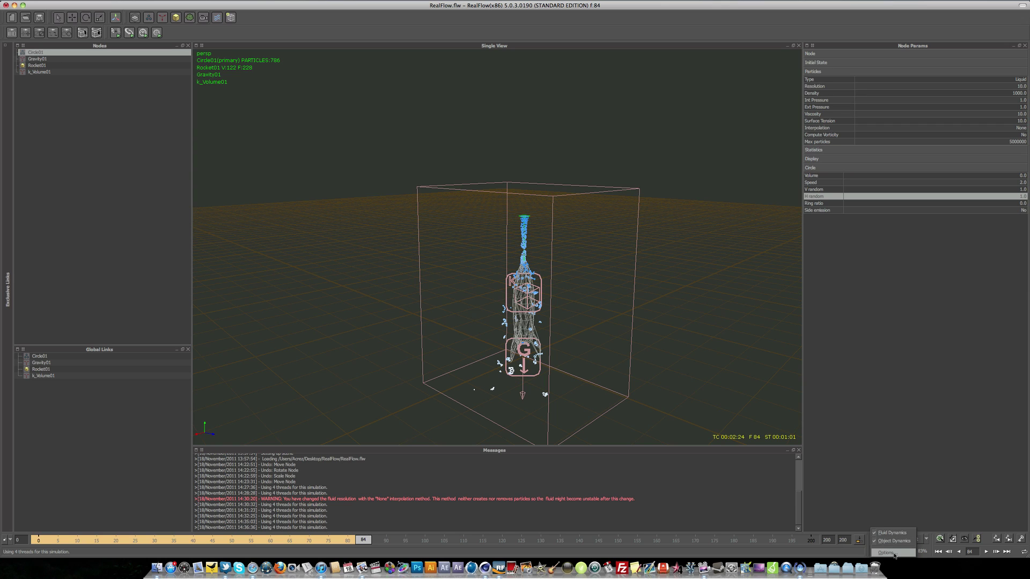
left_click(887, 553)
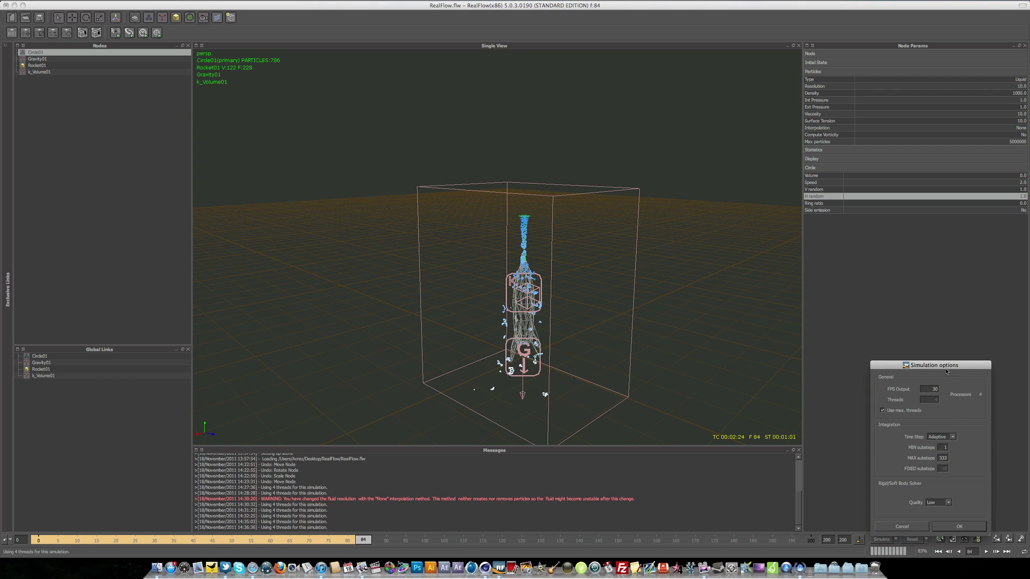
left_click_drag(949, 364, 884, 249)
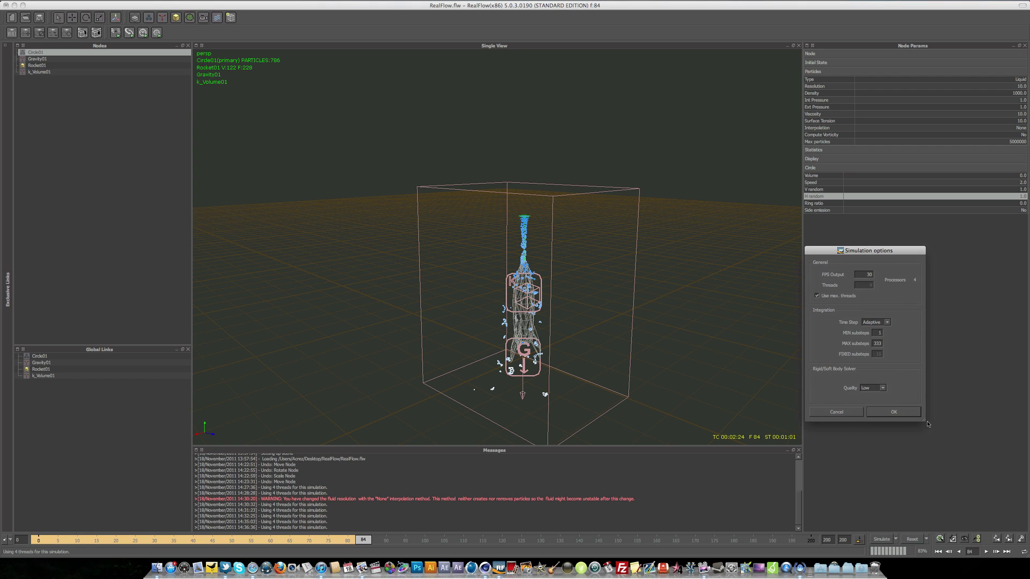
left_click_drag(928, 424, 1000, 504)
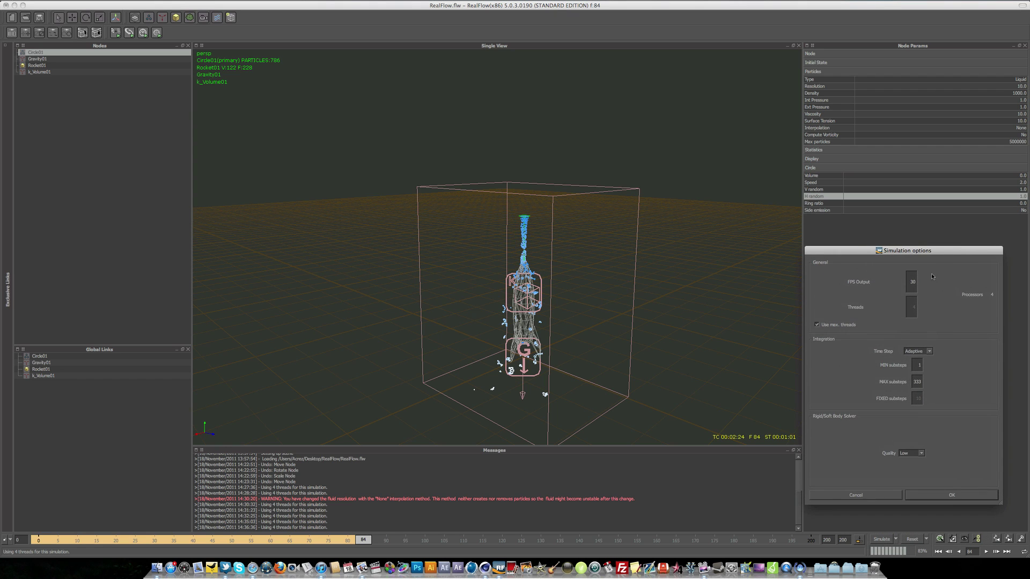
double_click(911, 282)
type("150")
left_click(951, 495)
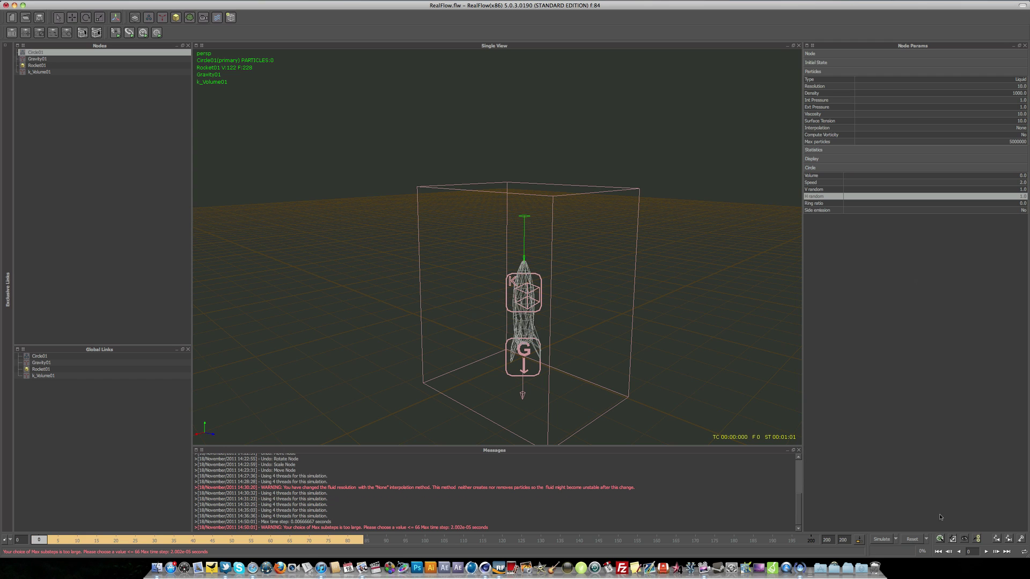
Simulate over the cached data at 150 FPS output and stop at frame 154.
left_click(882, 540)
key("Return")
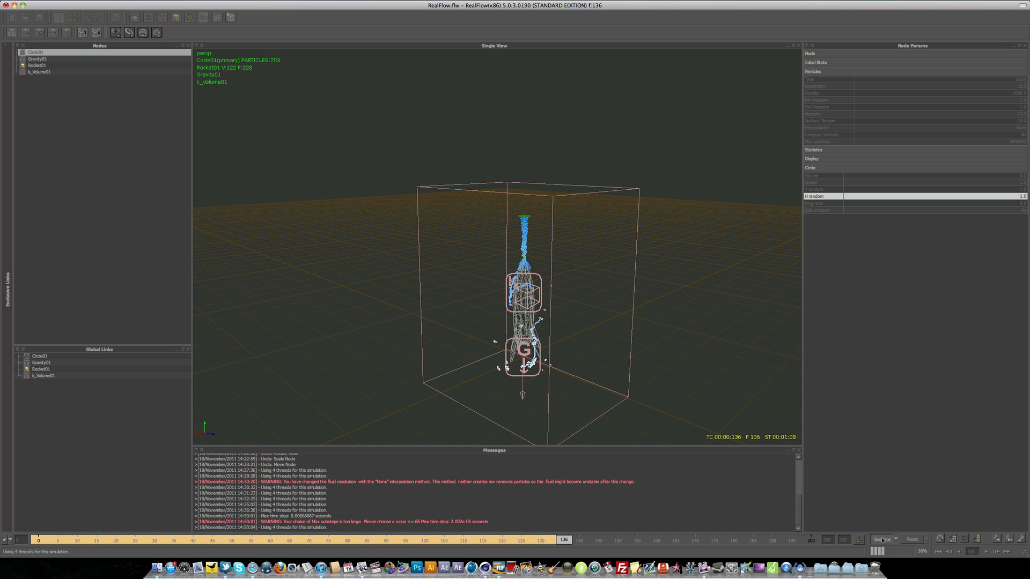
key("Escape")
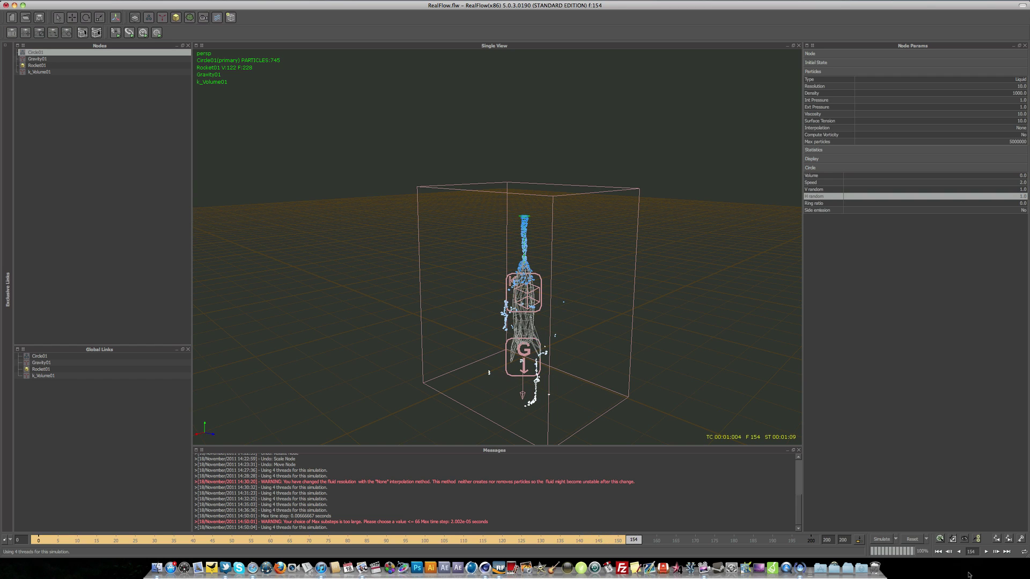
Set the simulation's FPS Output to 350 and reset the scene to frame 0.
left_click(896, 544)
left_click(893, 555)
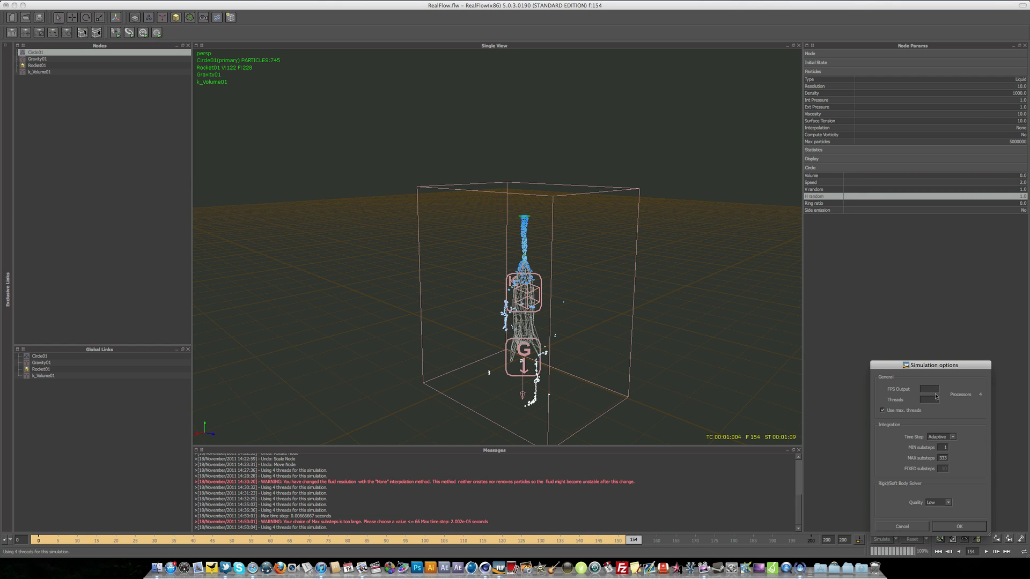
key("Return")
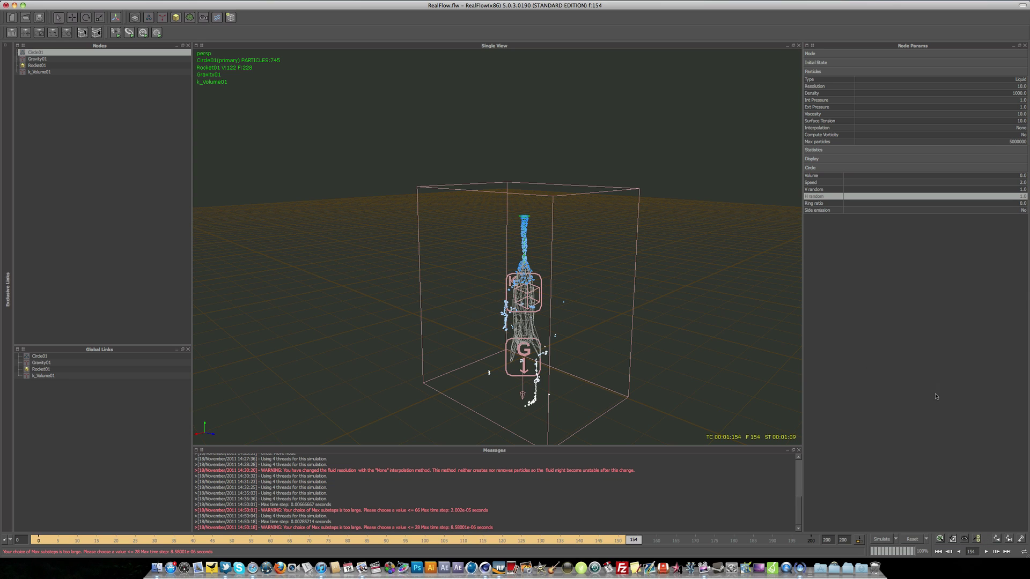
key("ctrl+r")
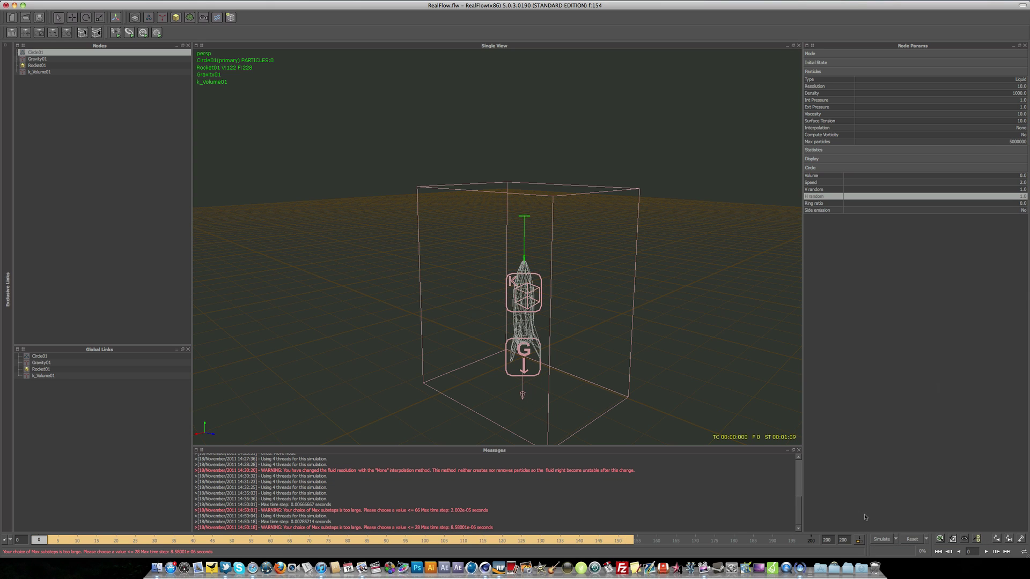
Simulate over the cached data through frame 200, watching the particles close up between the circle emitter and the rocket tip.
left_click(881, 539)
key("Return")
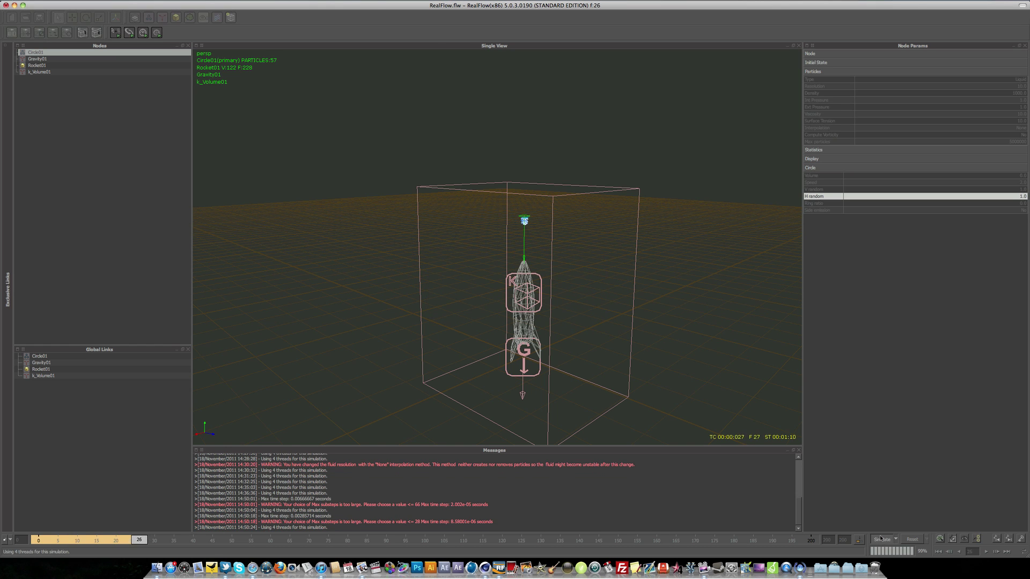
scroll(592, 220, "up", 5)
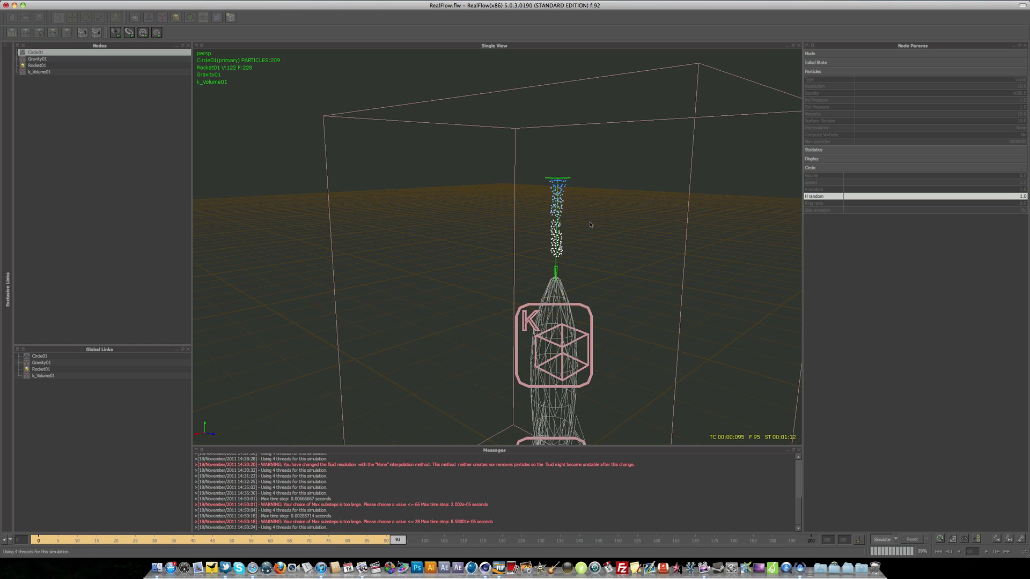
left_click_drag(591, 221, 566, 245, "alt")
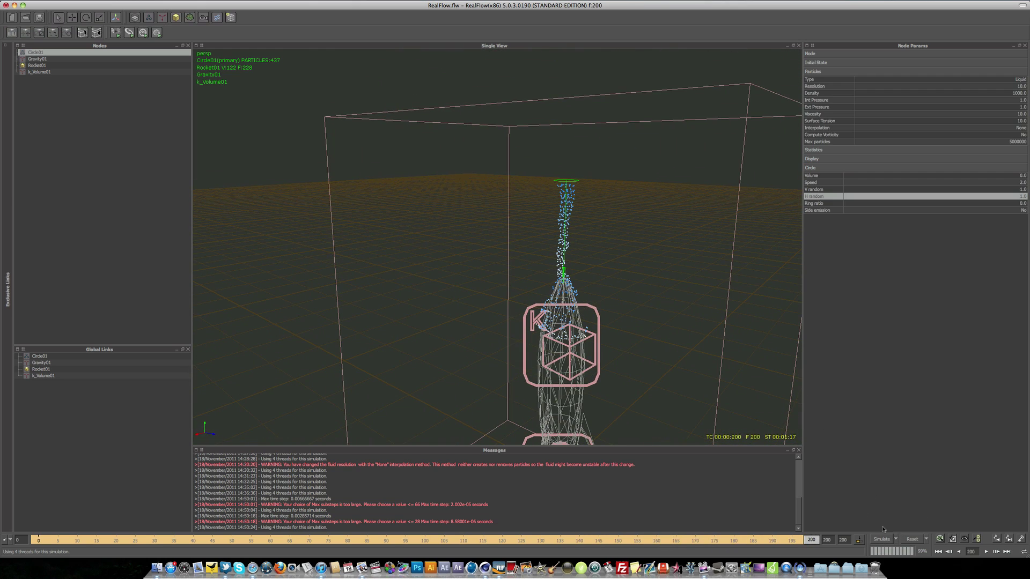
Set the FPS Output back to 30 in the simulation options and view the whole k Volume box and rocket.
left_click(896, 539)
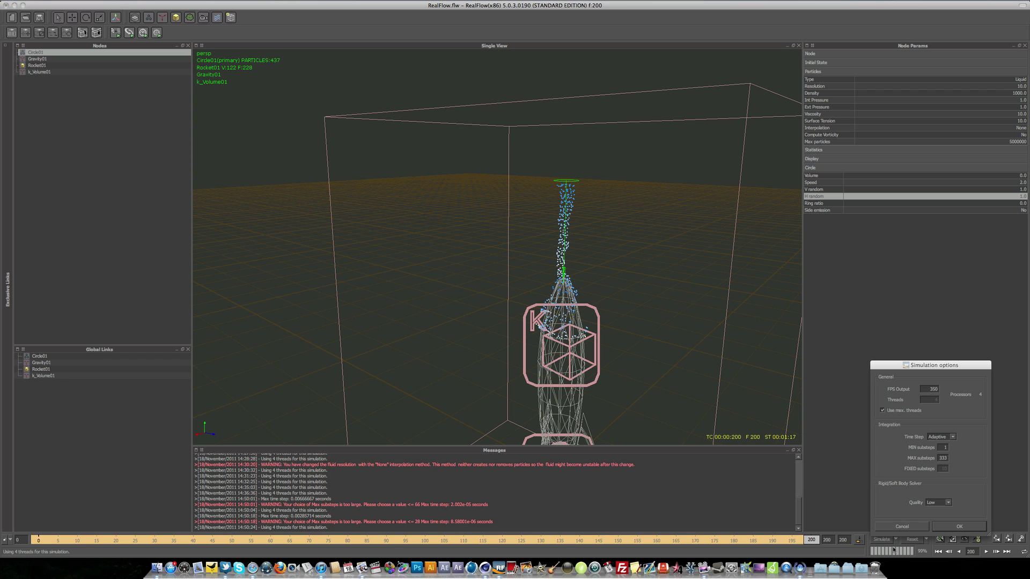
left_click(955, 392)
double_click(930, 391)
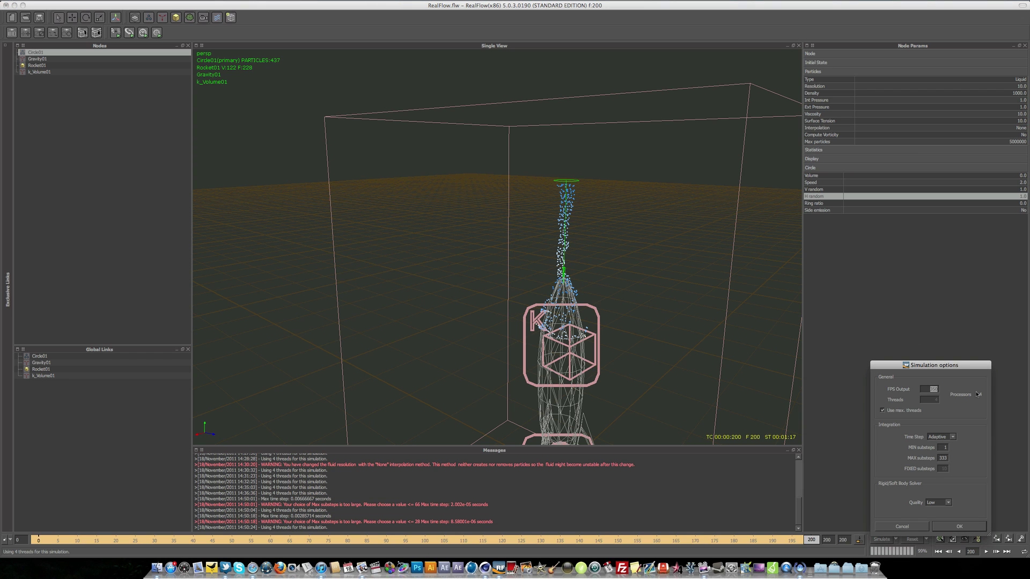
type("3")
left_click(950, 529)
left_click_drag(666, 268, 601, 265, "alt")
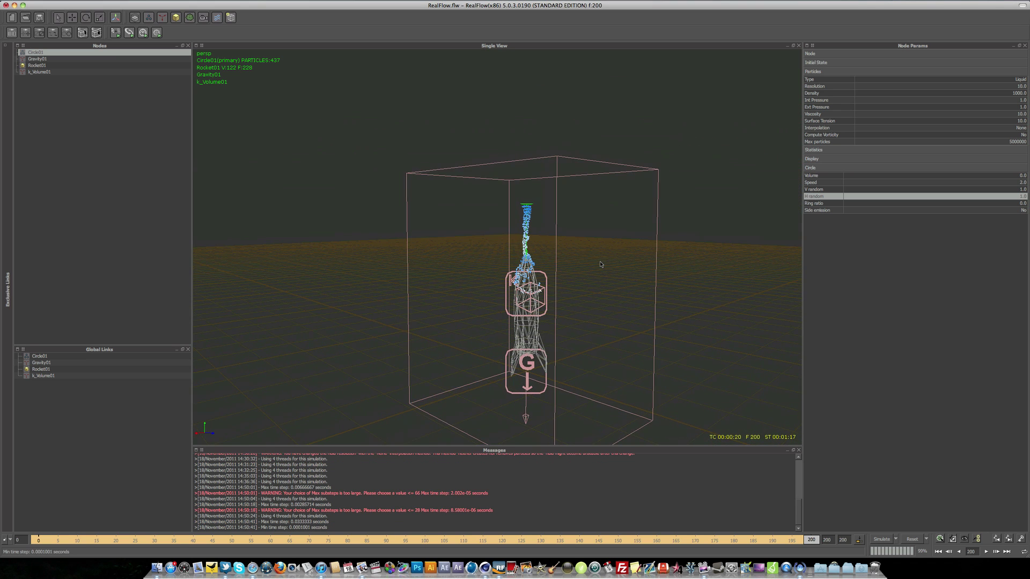